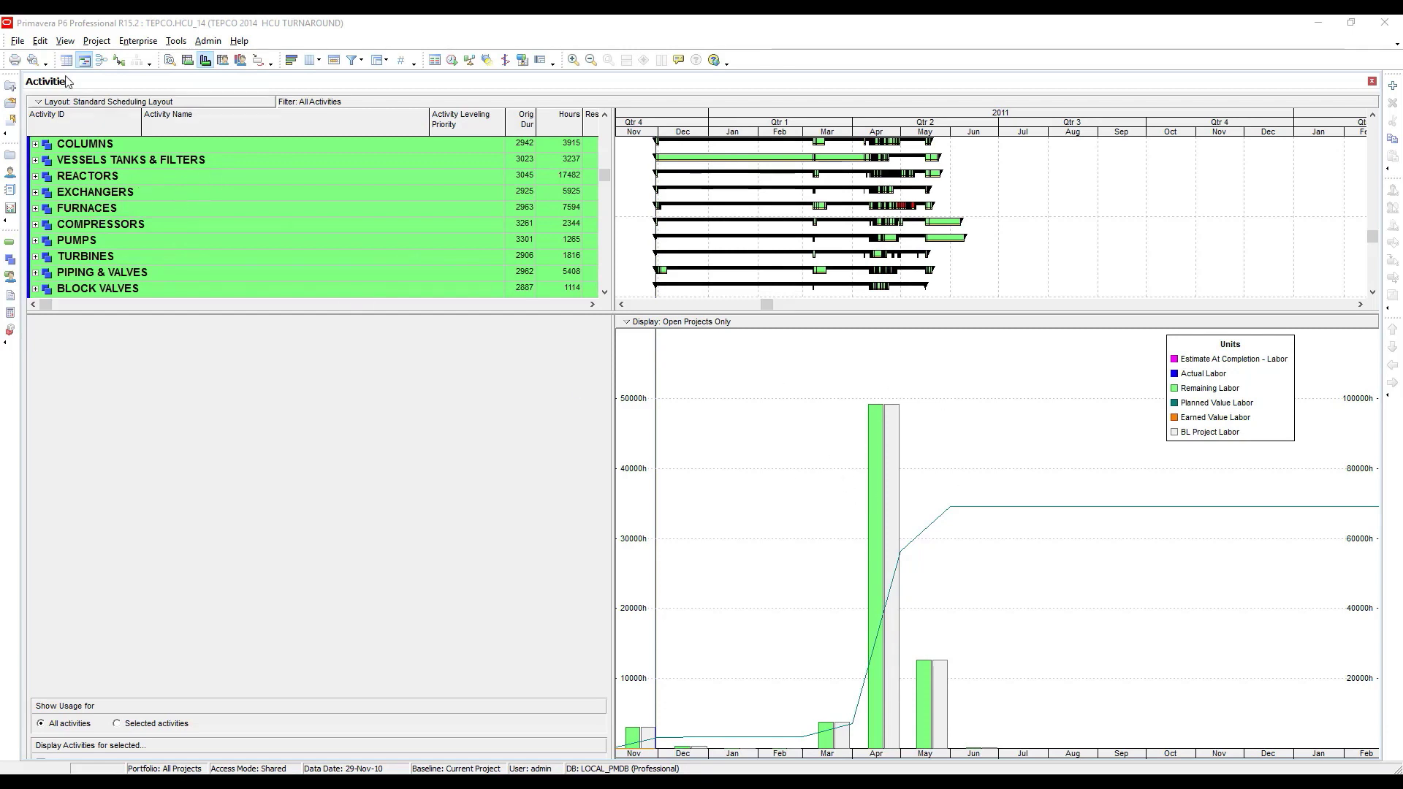
- Check the Resource Analysis time-distributed interval in User Preferences and leave it at Month
click(42, 42)
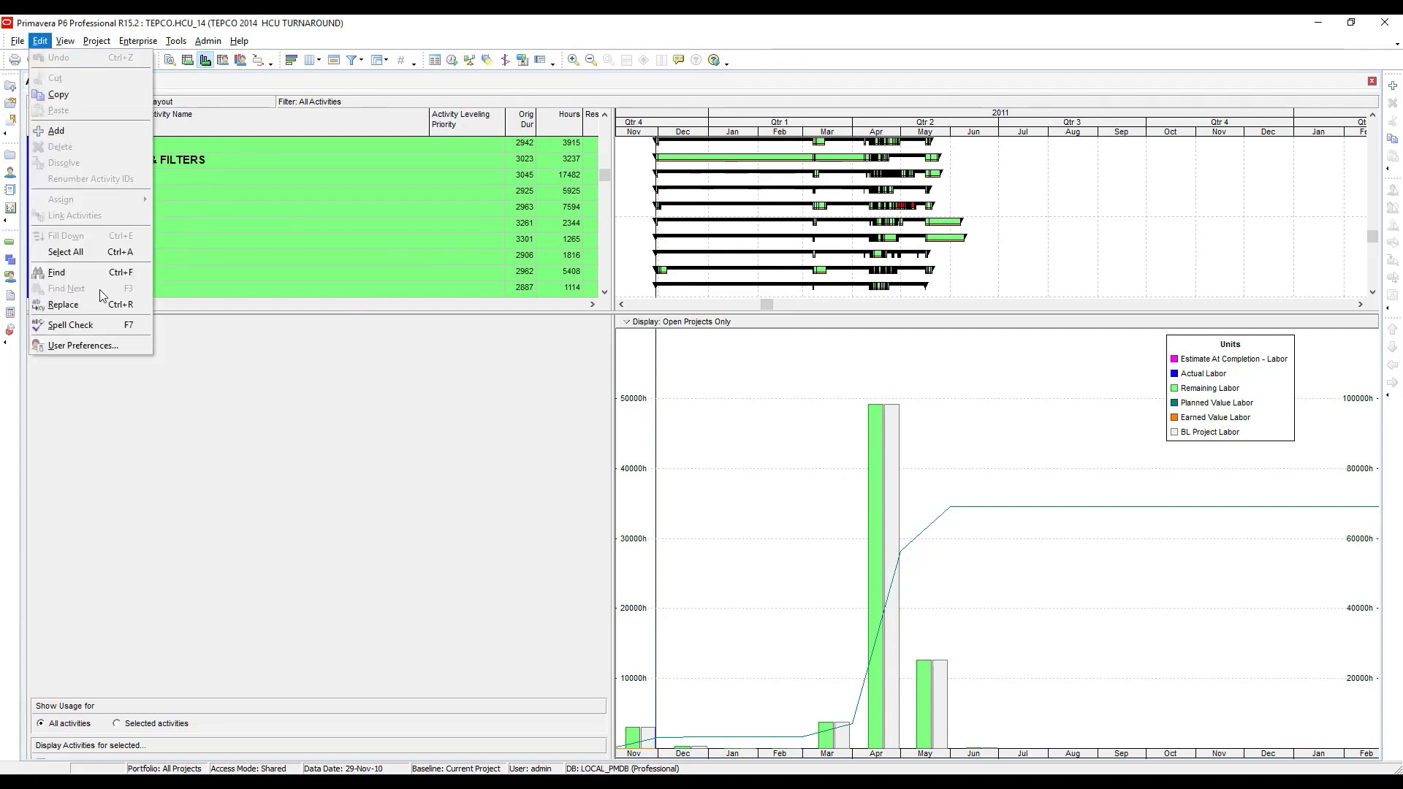
click(108, 347)
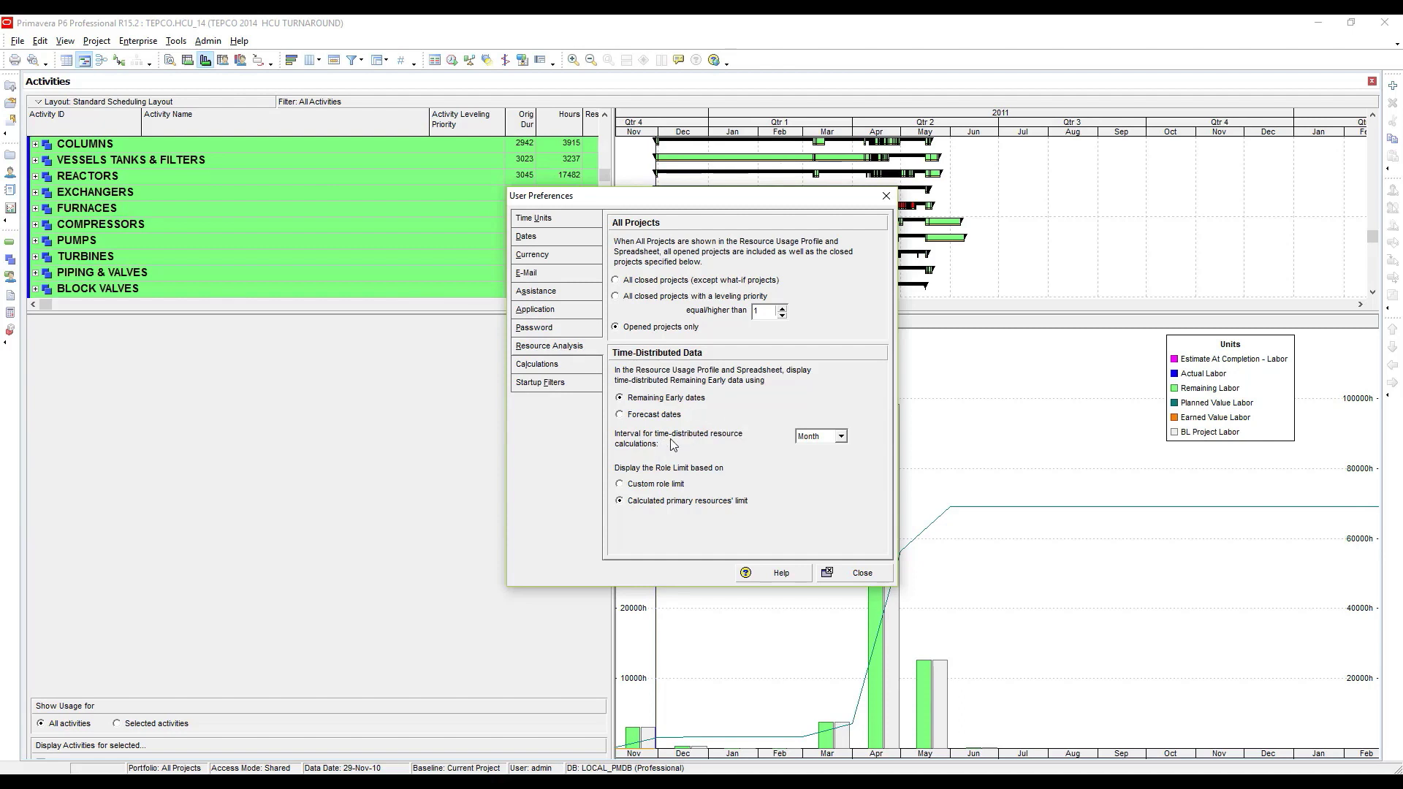
click(841, 437)
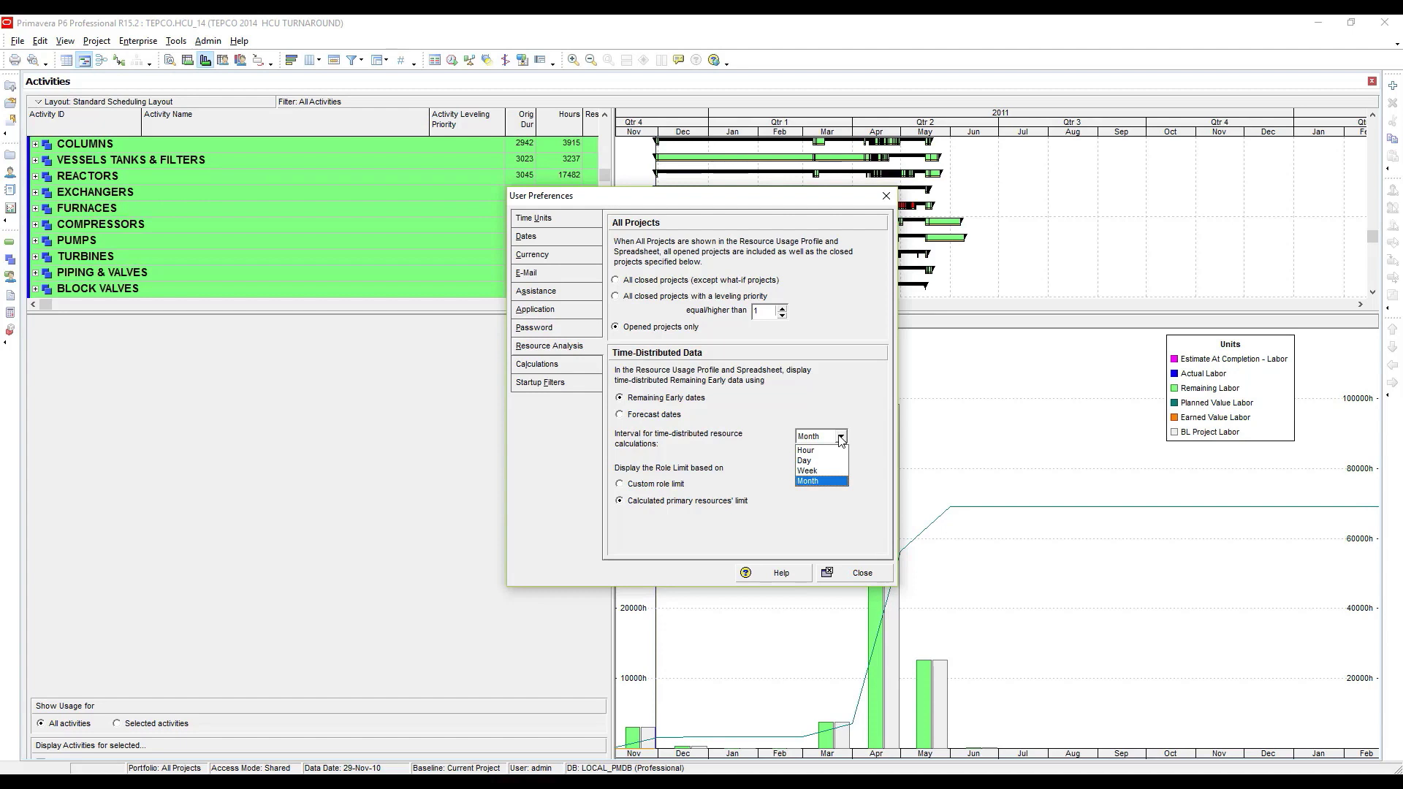
click(867, 573)
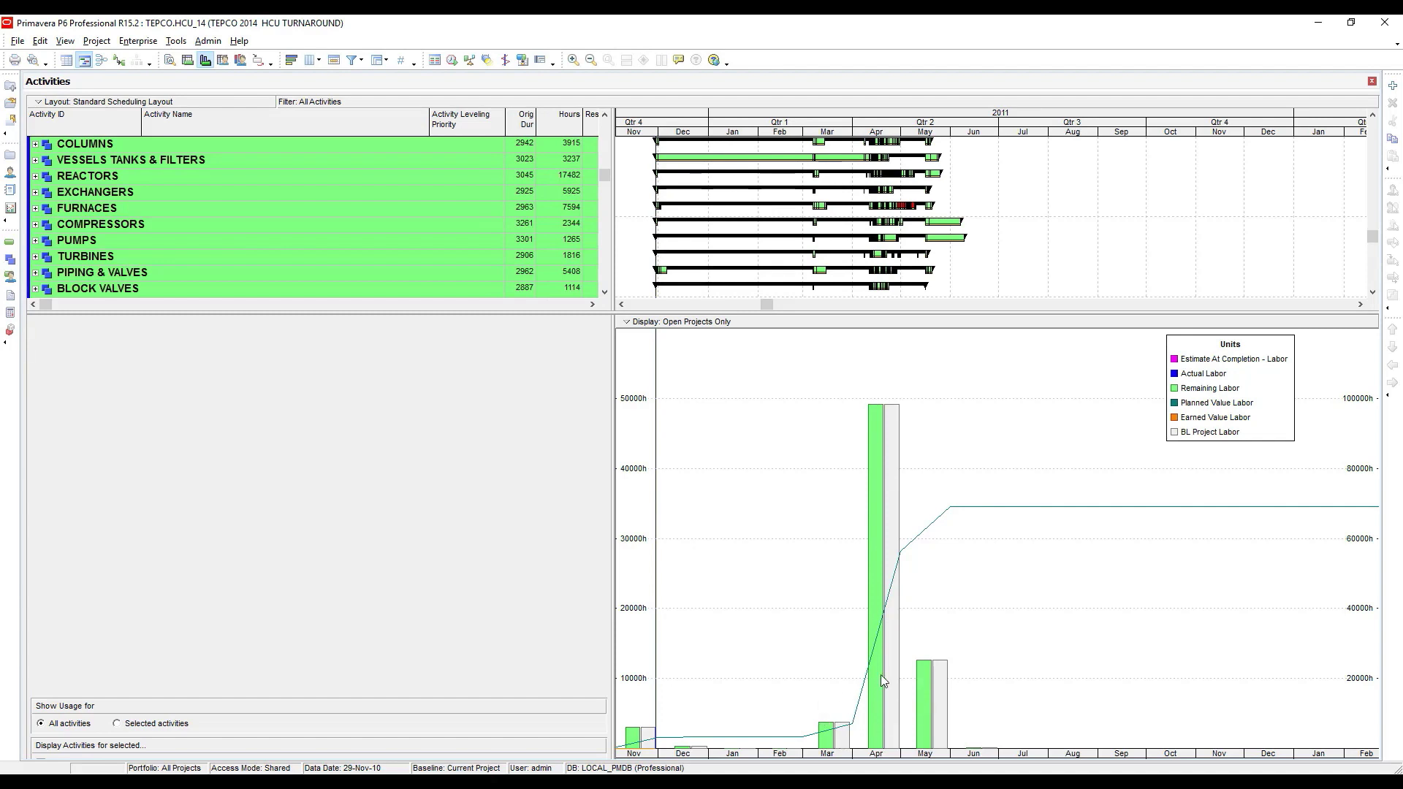
- Zoom the timescale to weeks and widen the week columns to span March to July
click(574, 60)
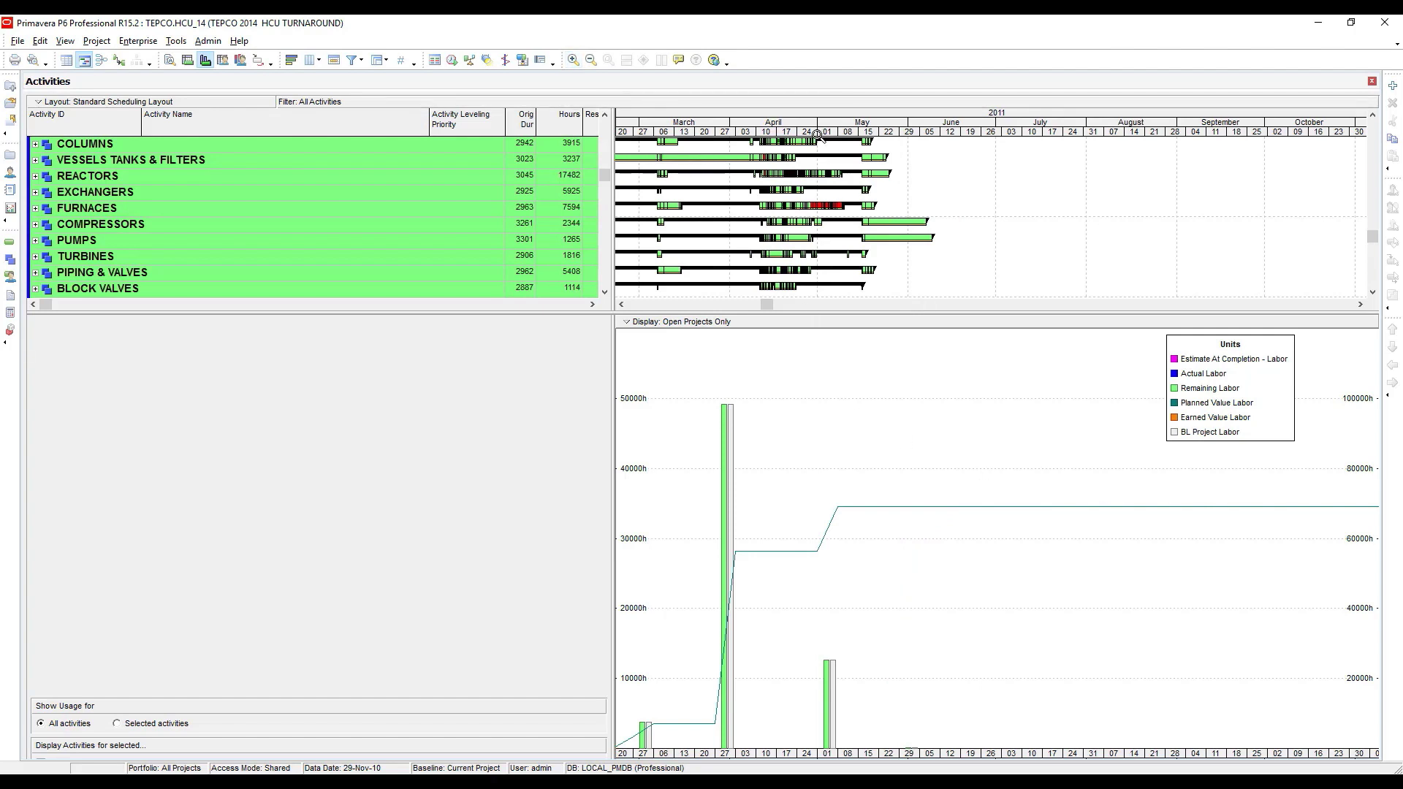
drag(819, 136, 734, 508)
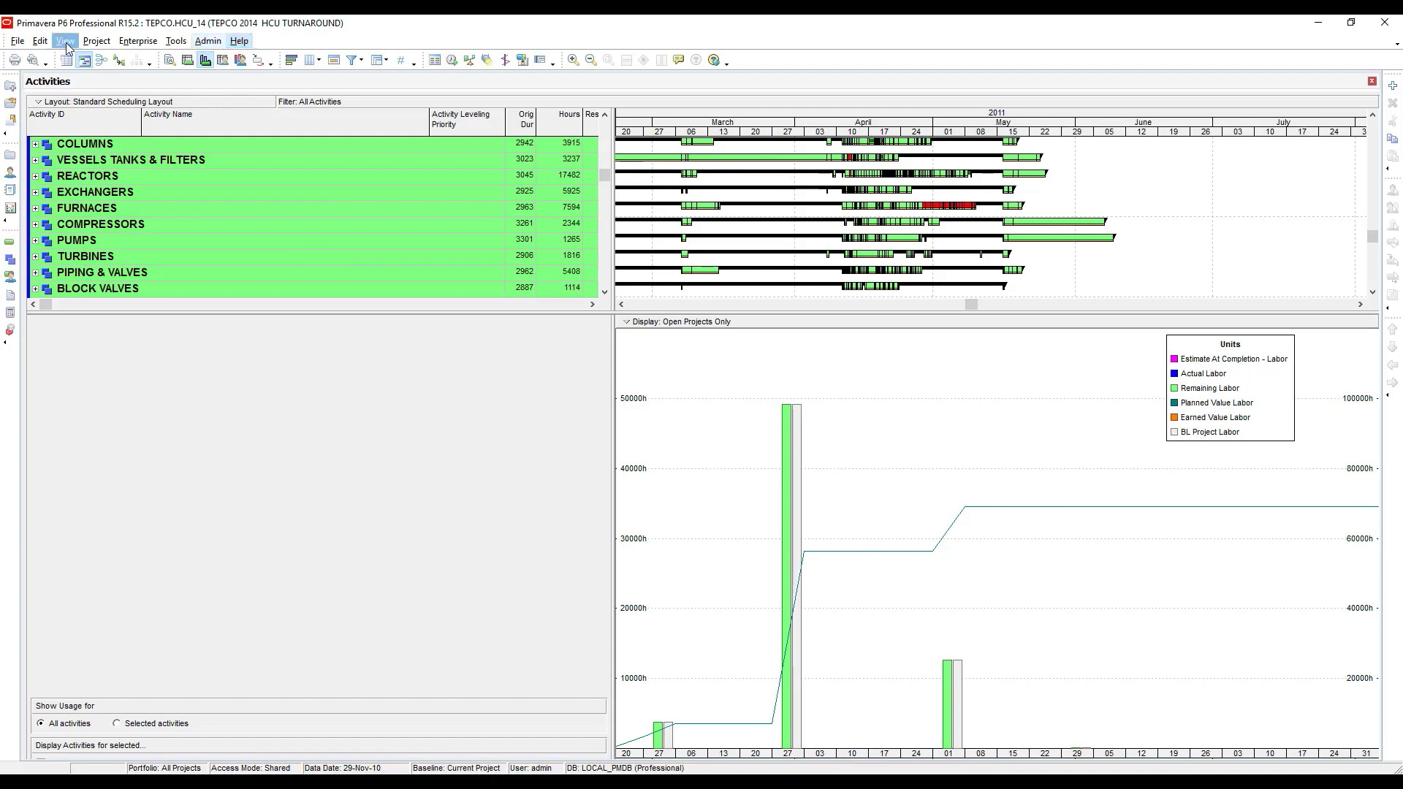
- Change the time-distributed resource calculation interval from Month to Week in User Preferences
click(43, 42)
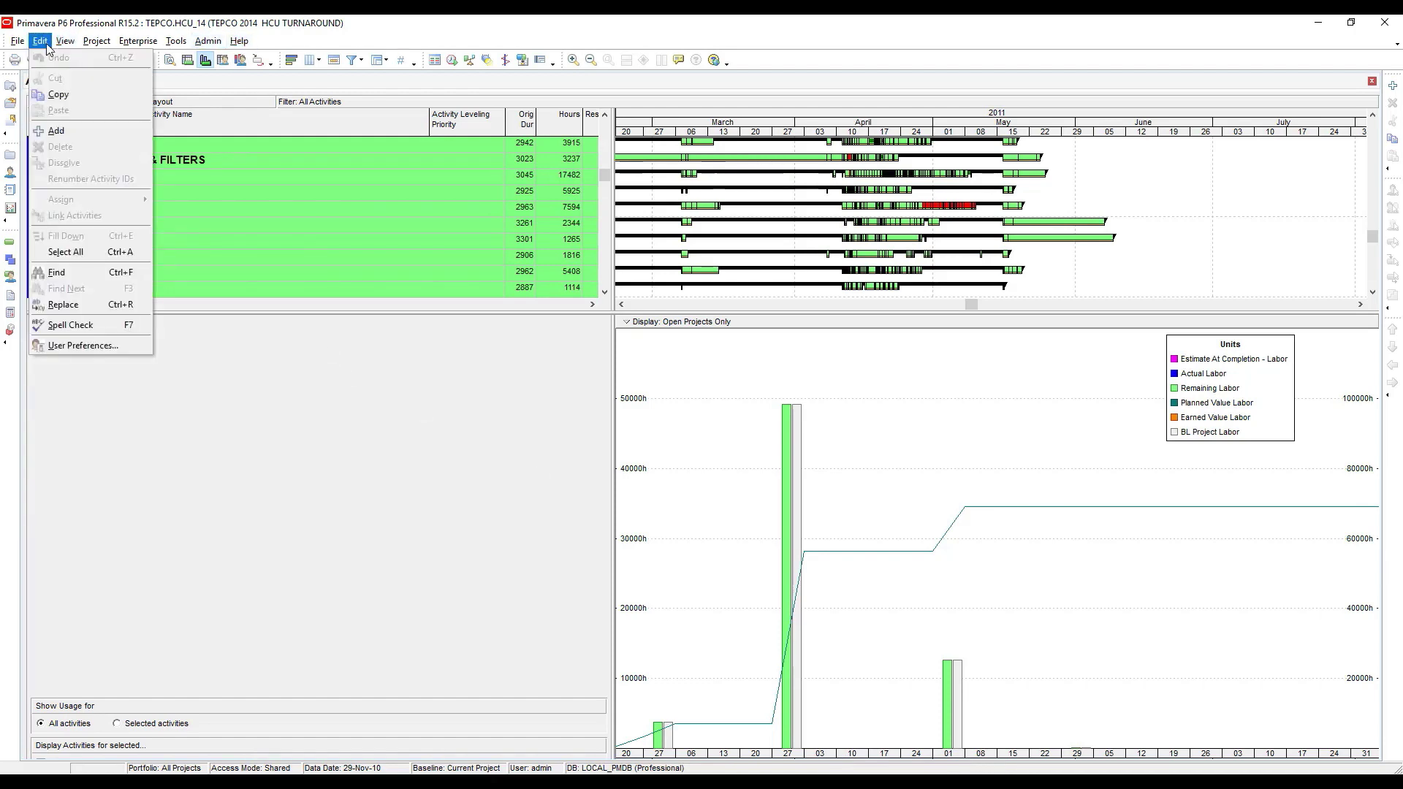
click(81, 343)
click(841, 437)
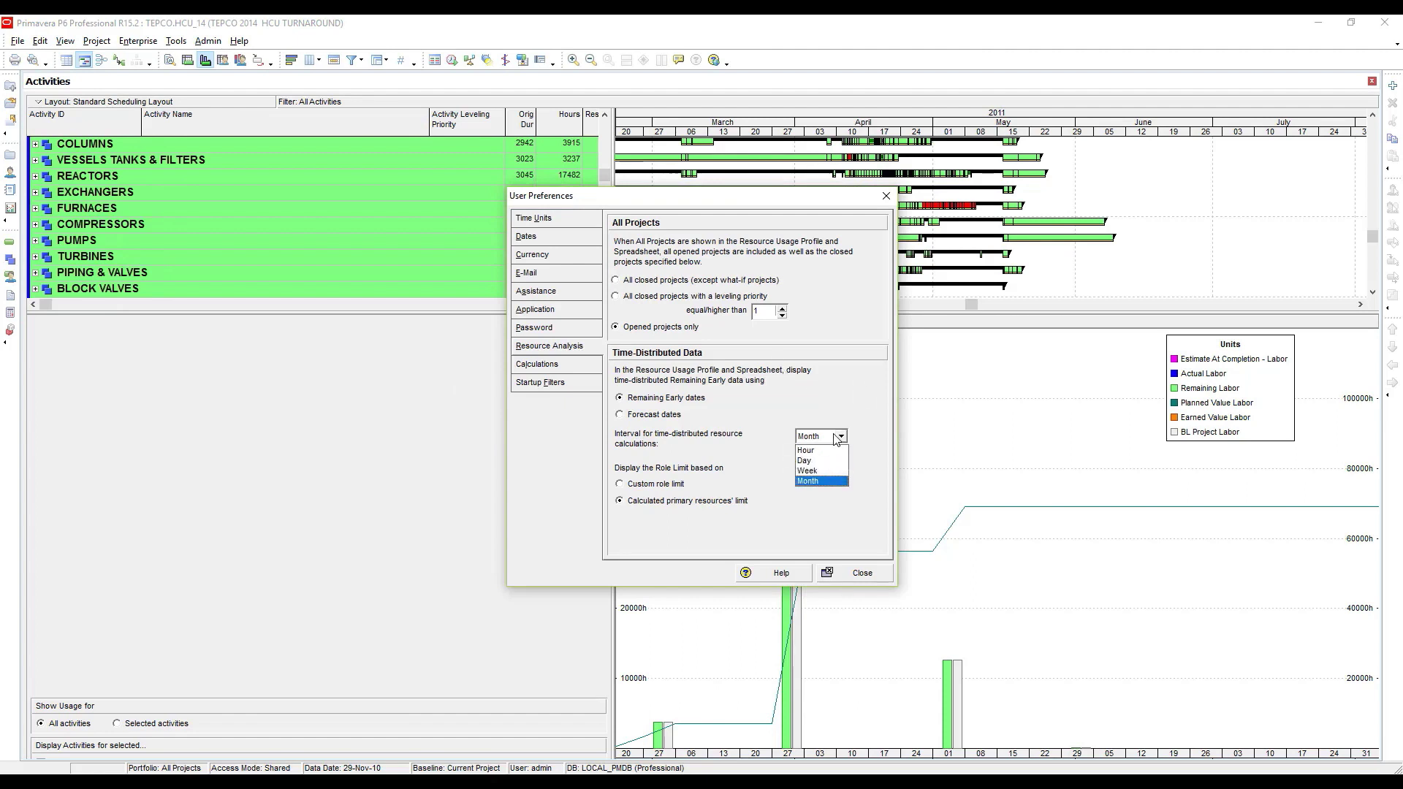
click(827, 474)
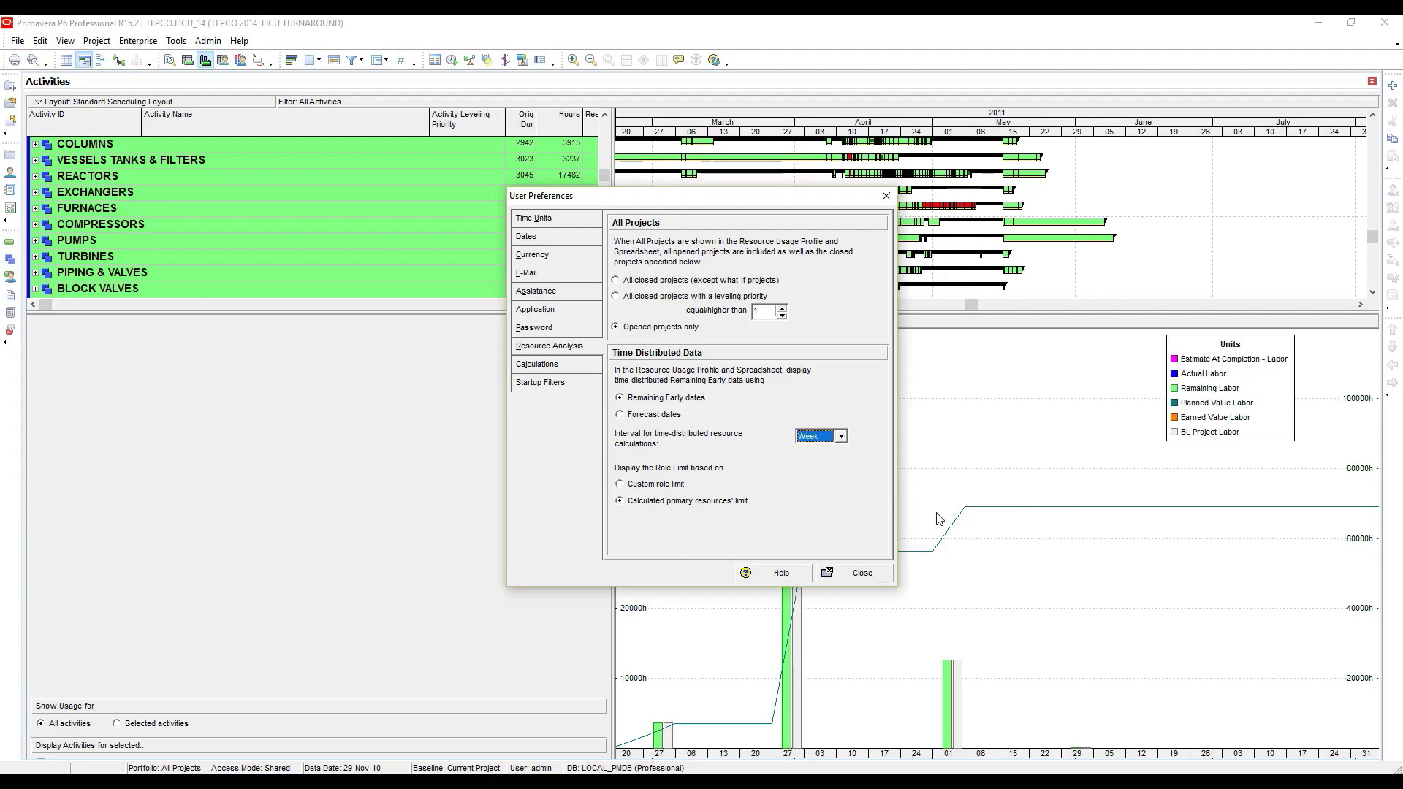
click(866, 572)
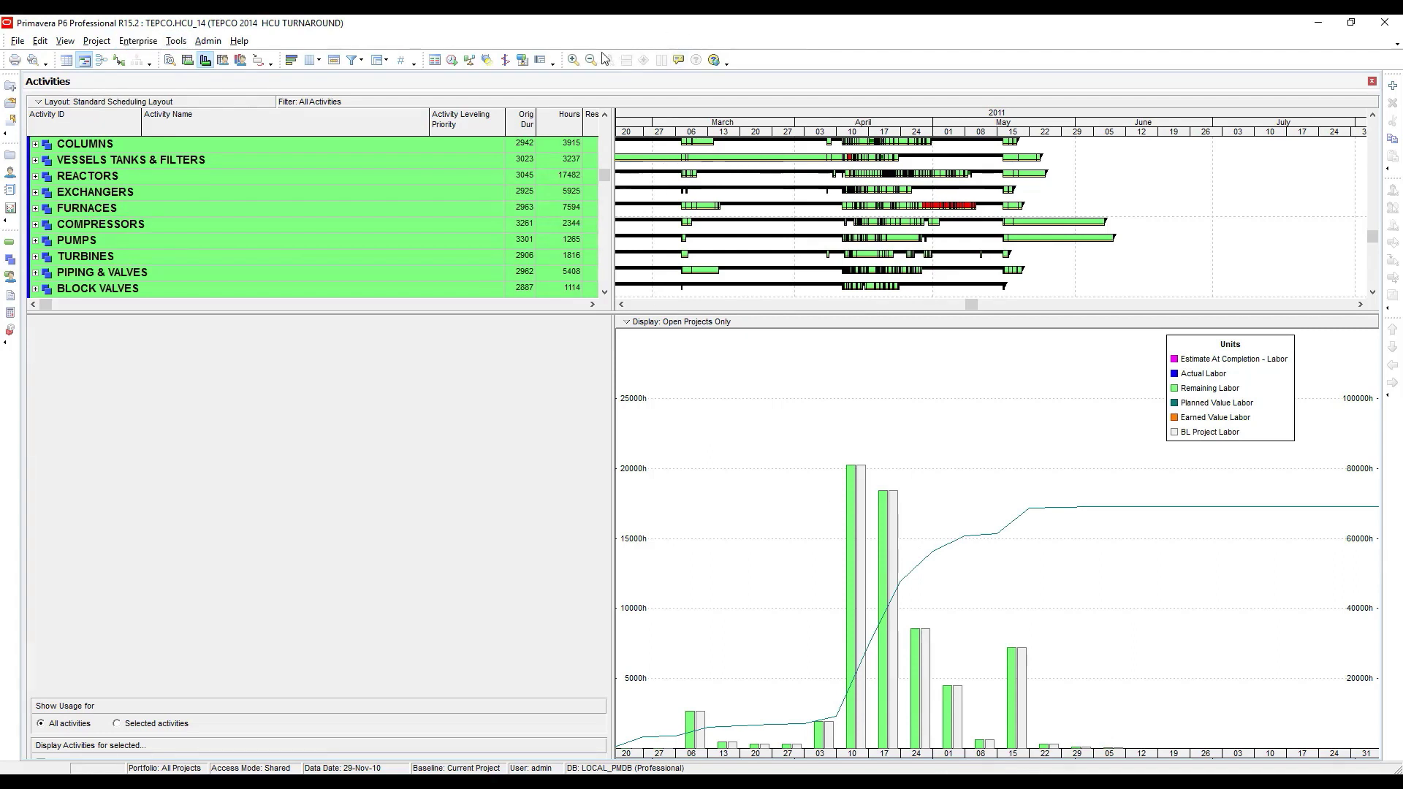
- Zoom the timescale to days and pan back to late March
click(574, 60)
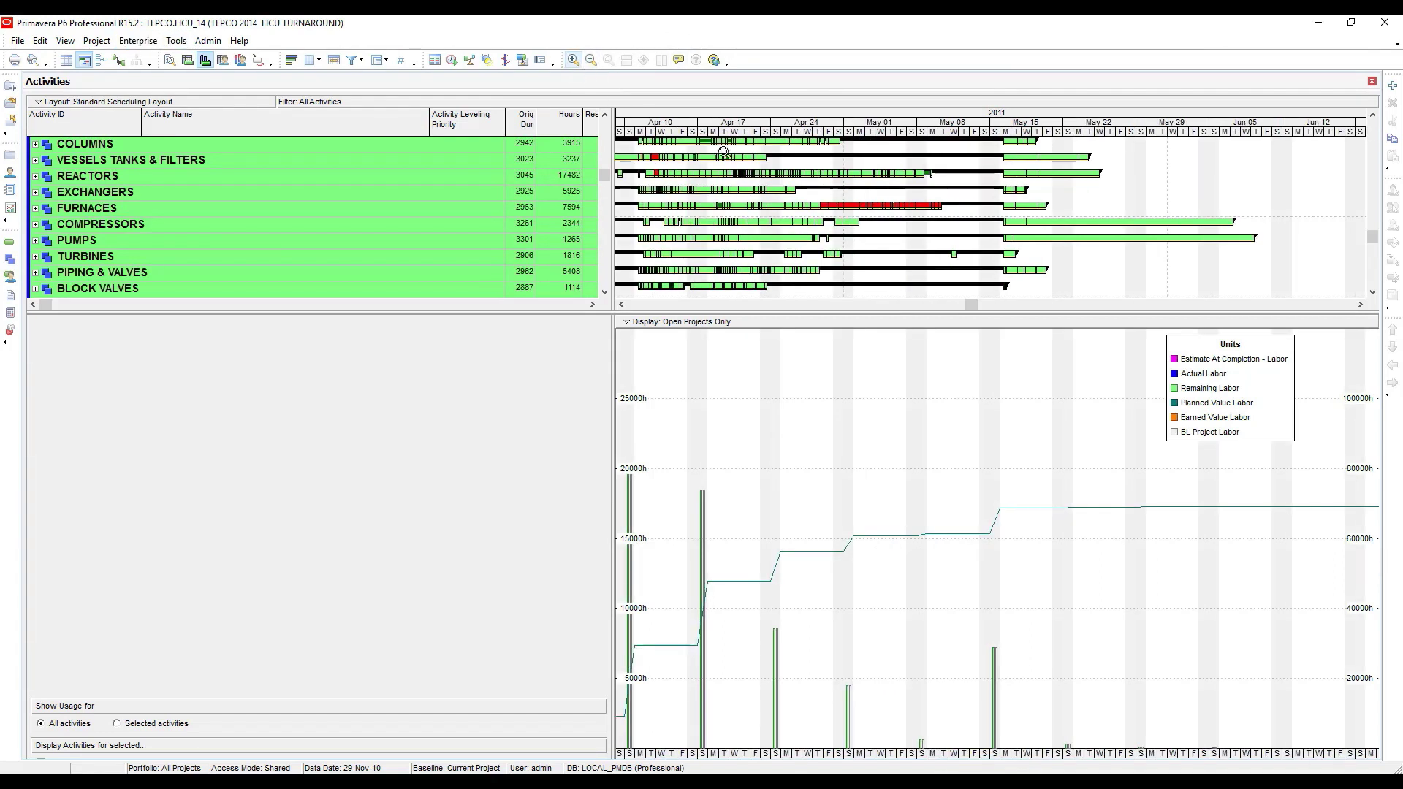
drag(725, 118, 891, 126)
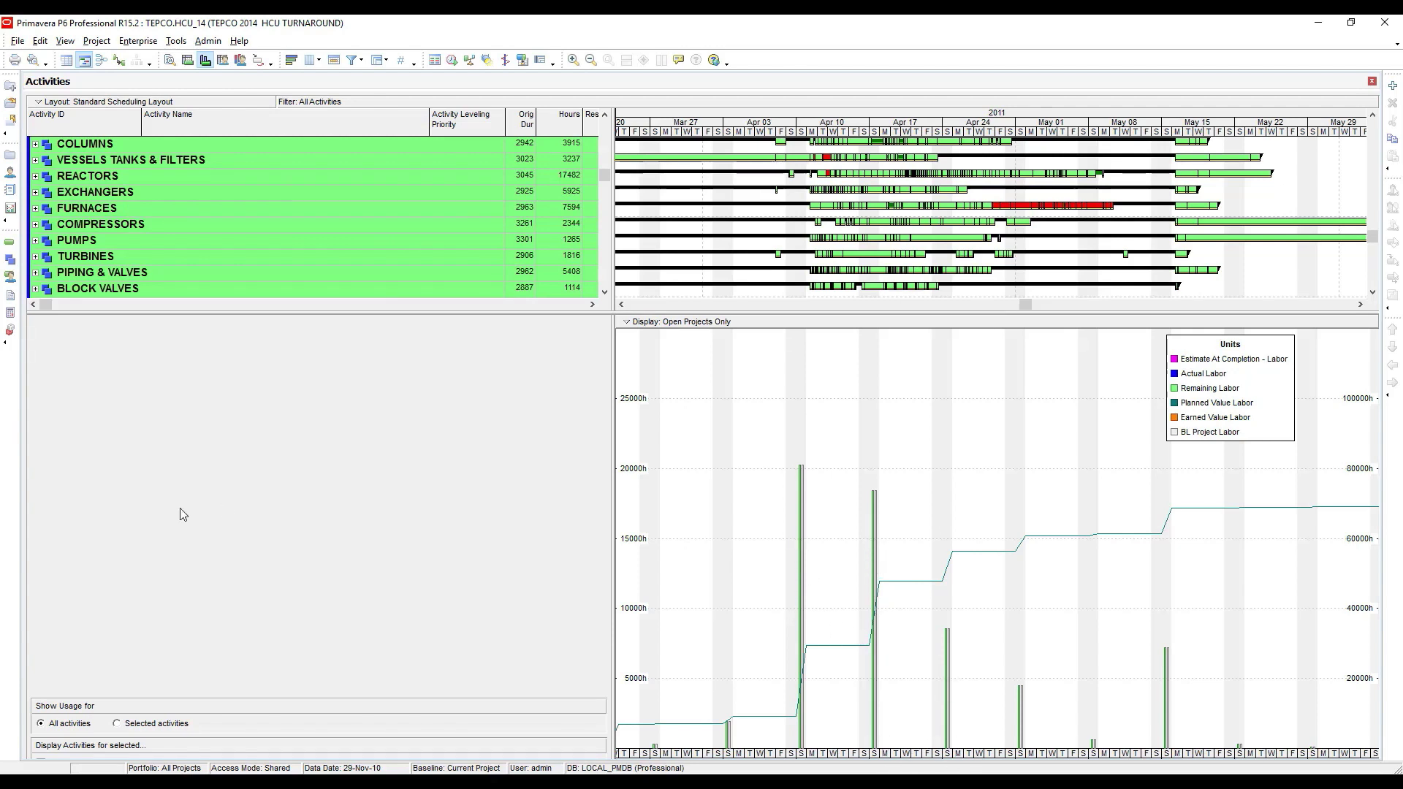
- Set the resource calculation interval to Day, accepting the memory-use warning
click(44, 42)
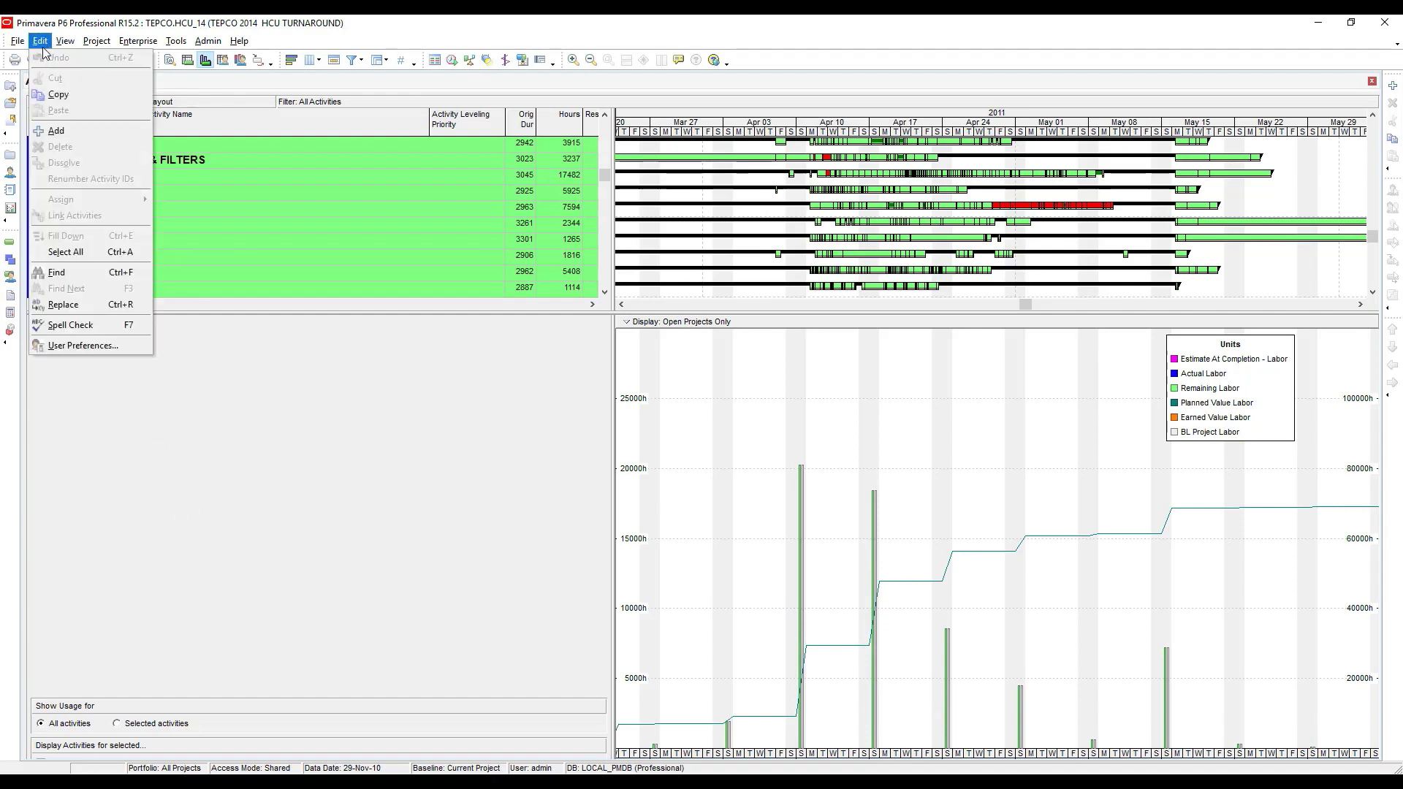
click(82, 346)
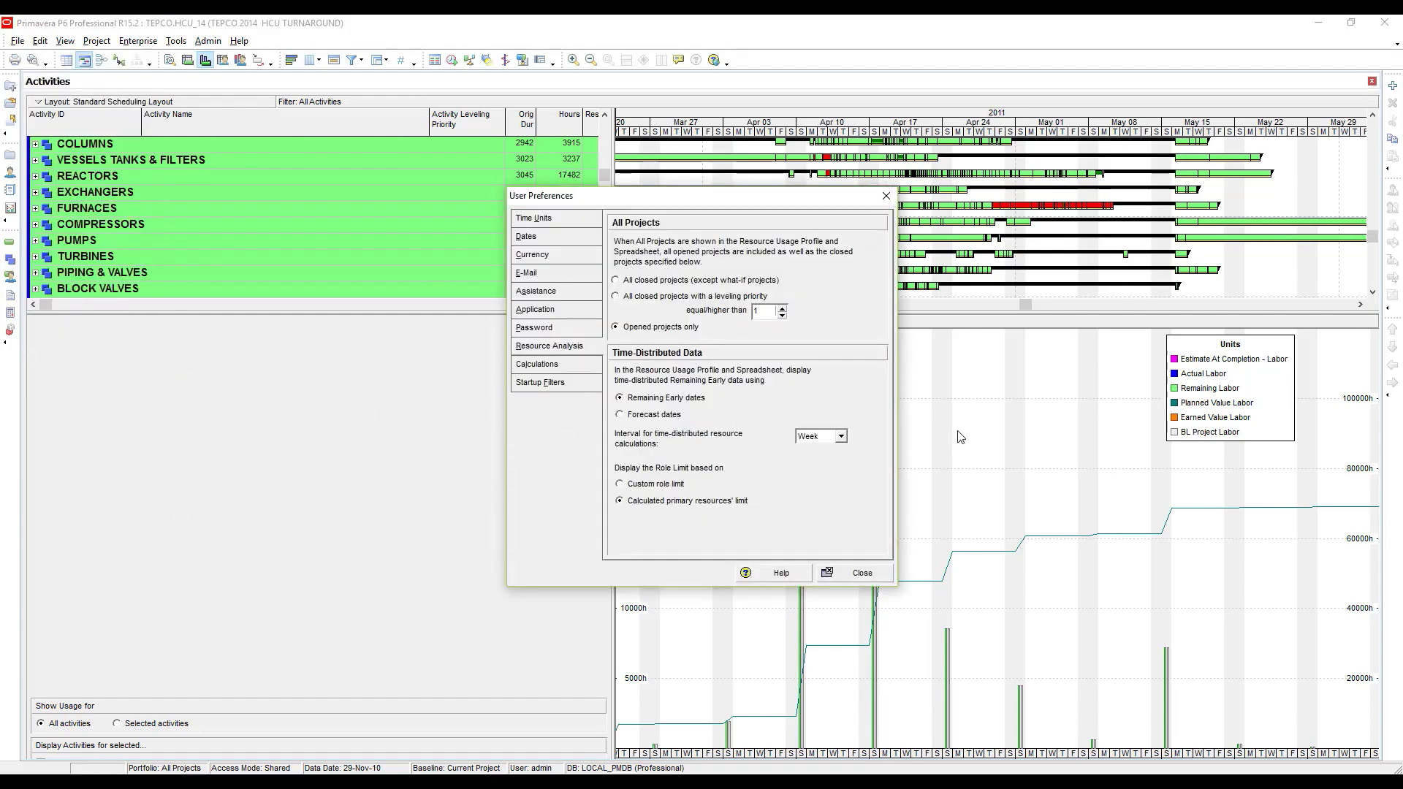
click(840, 437)
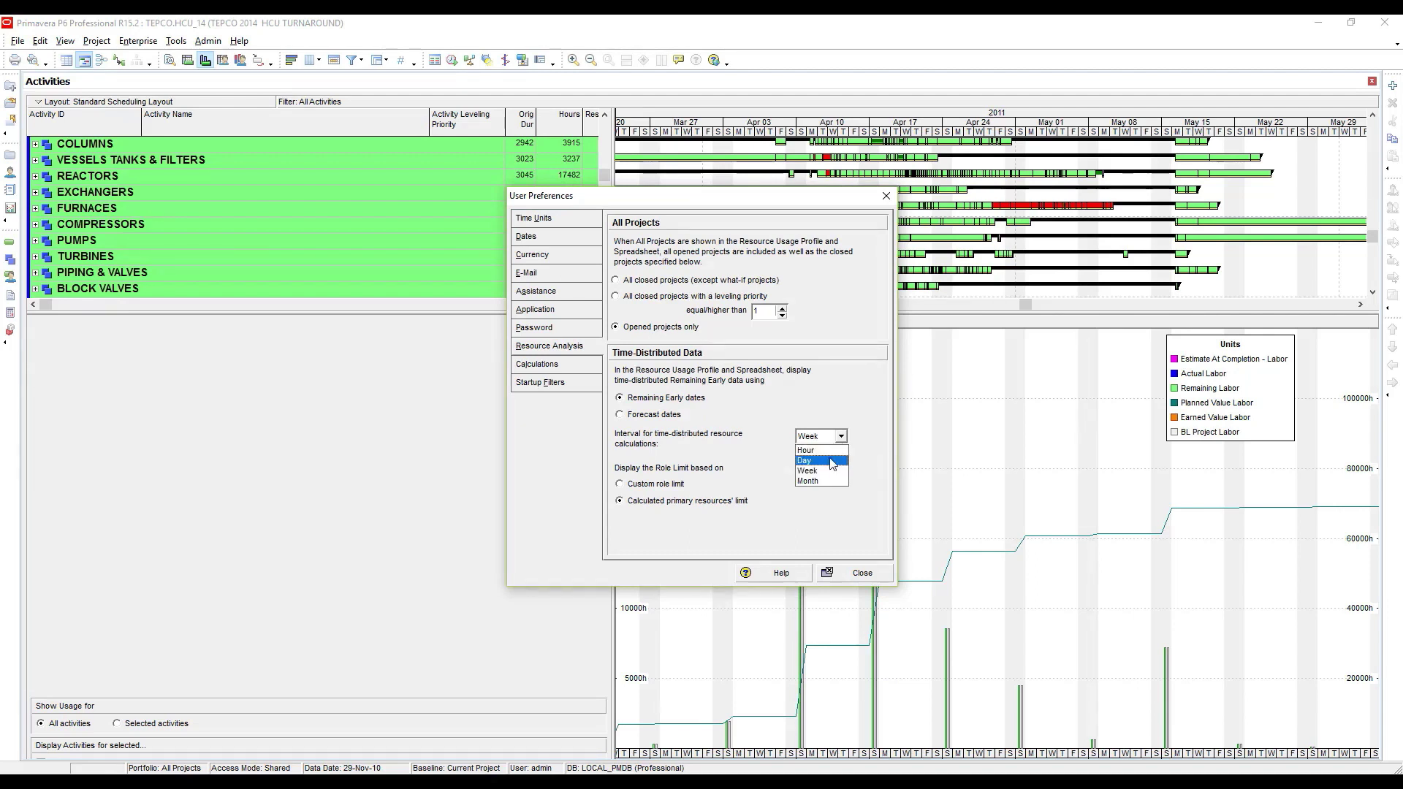
click(832, 461)
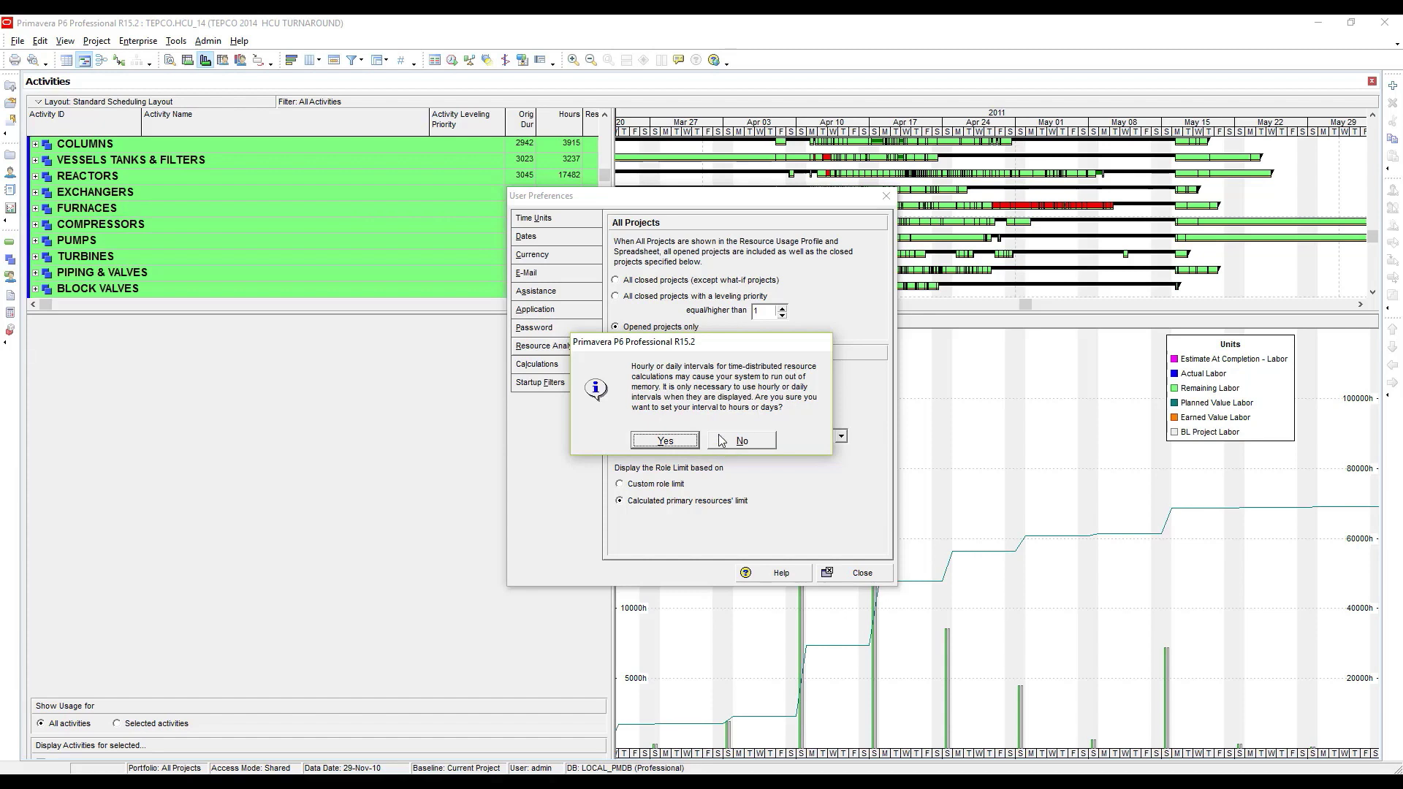
click(680, 442)
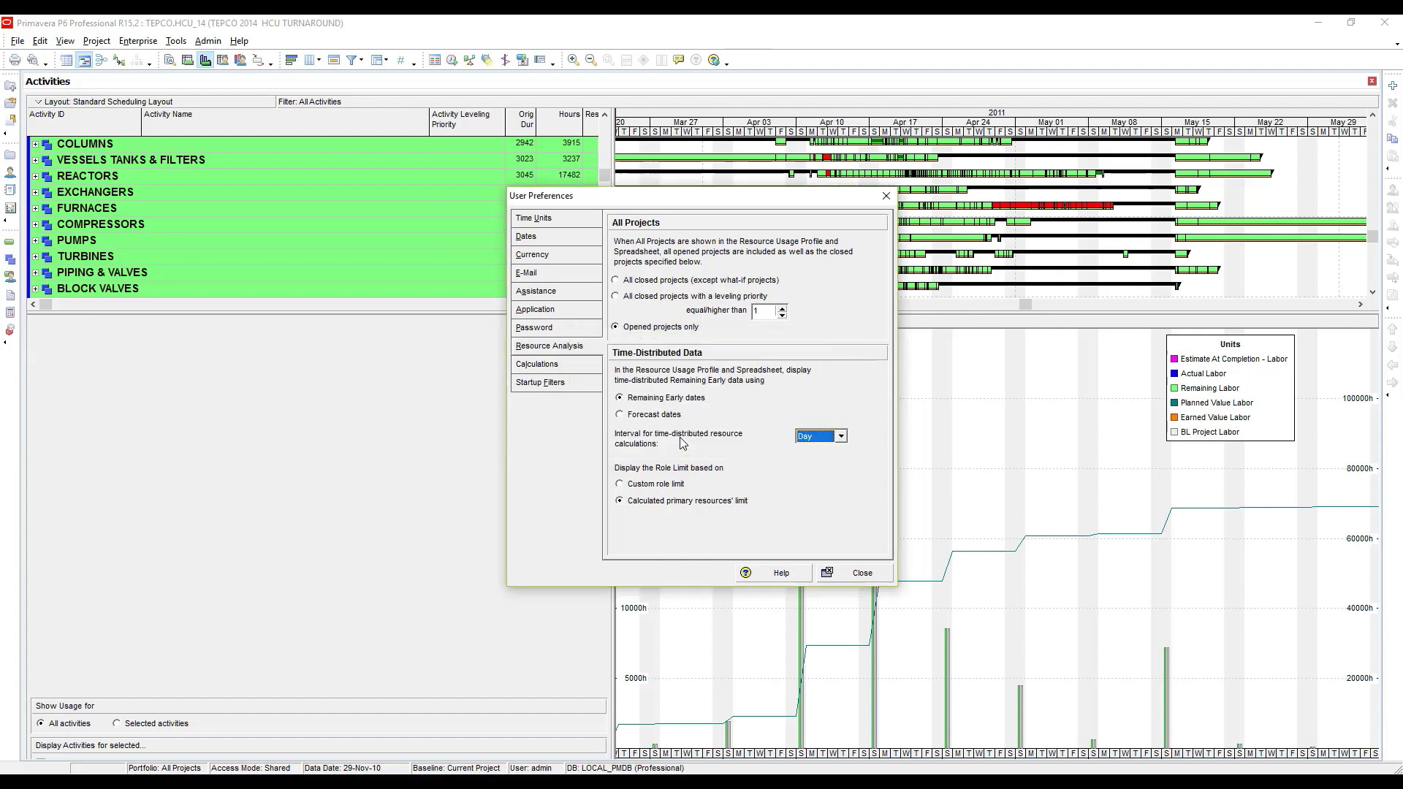
click(872, 574)
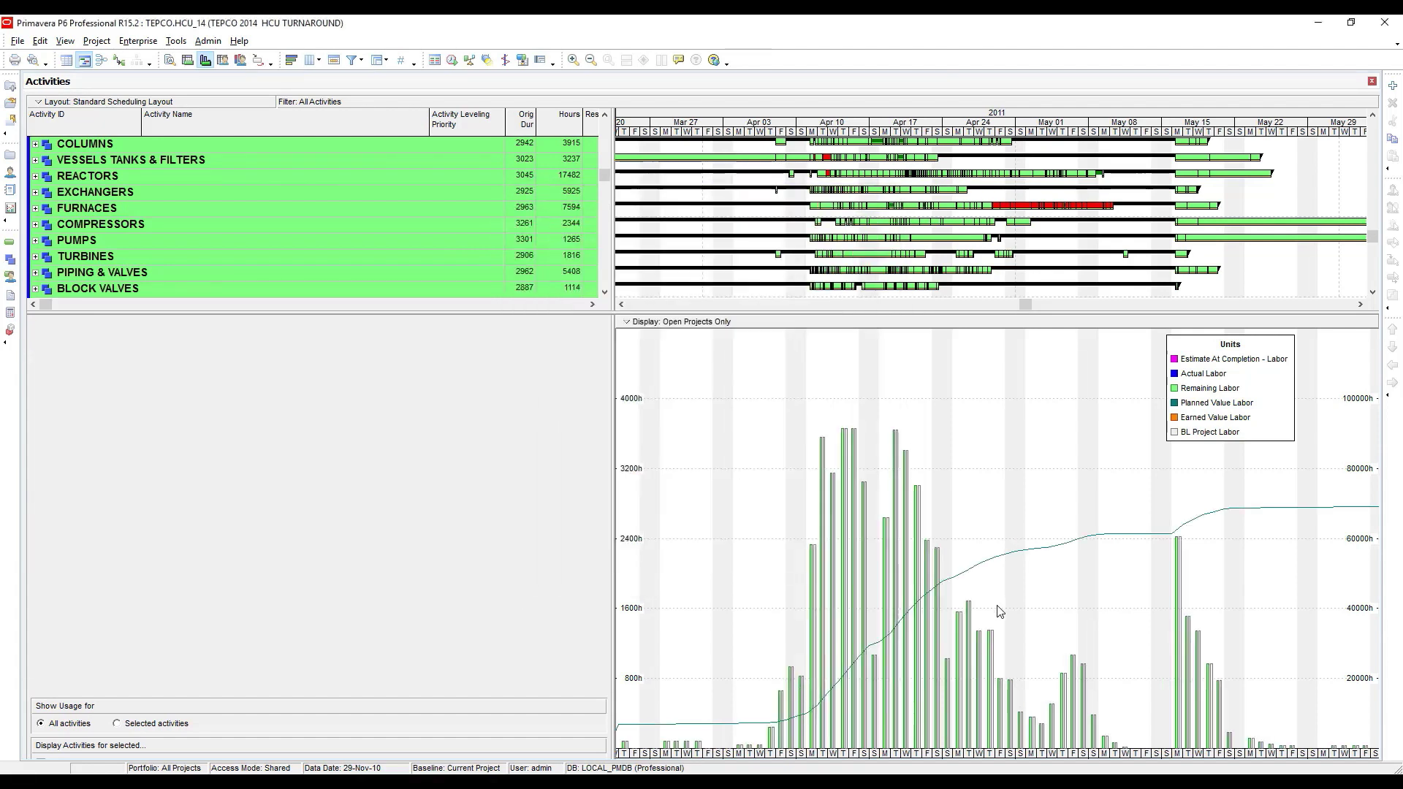
- Stretch the day columns so Apr 03 to mid-May fills the Gantt and histogram
drag(968, 128, 1001, 482)
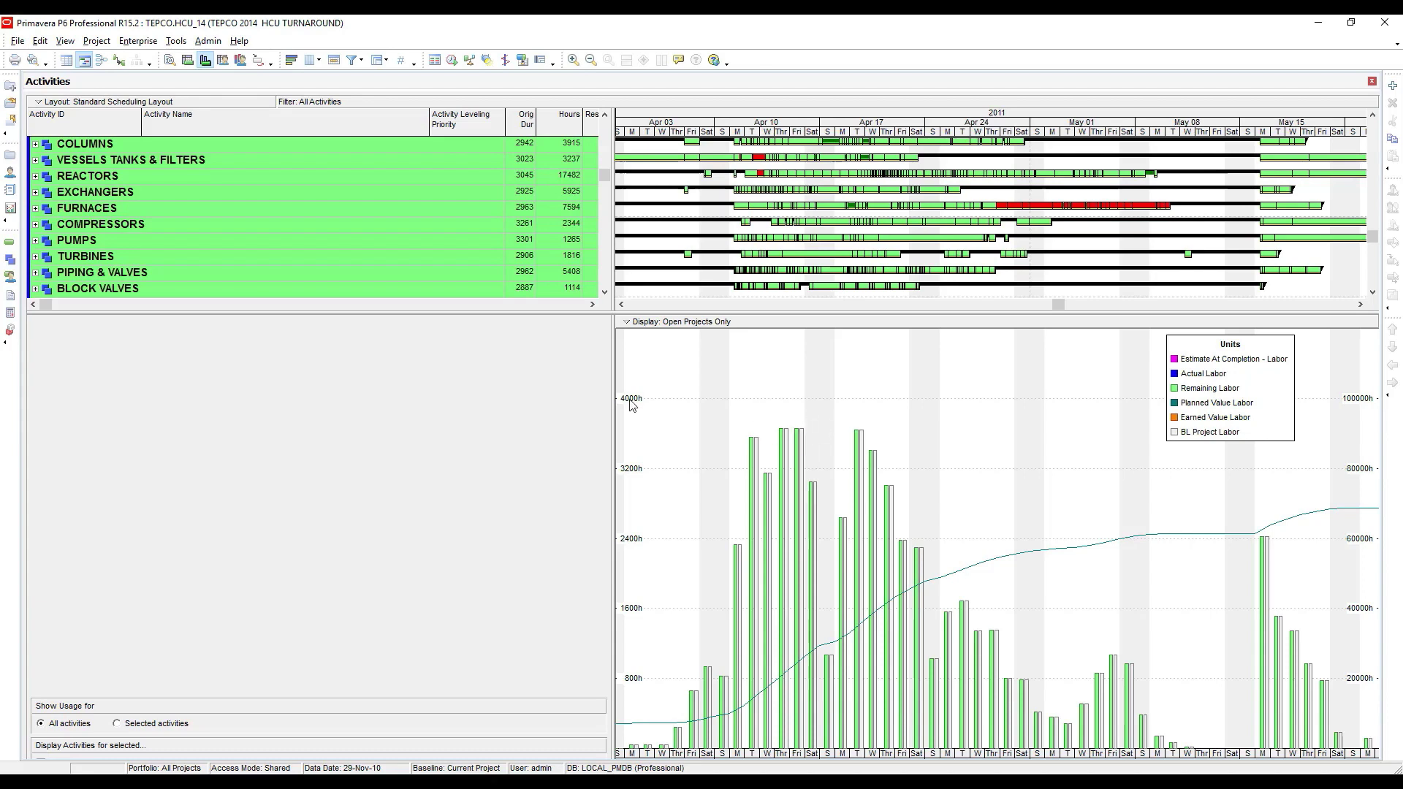
click(127, 43)
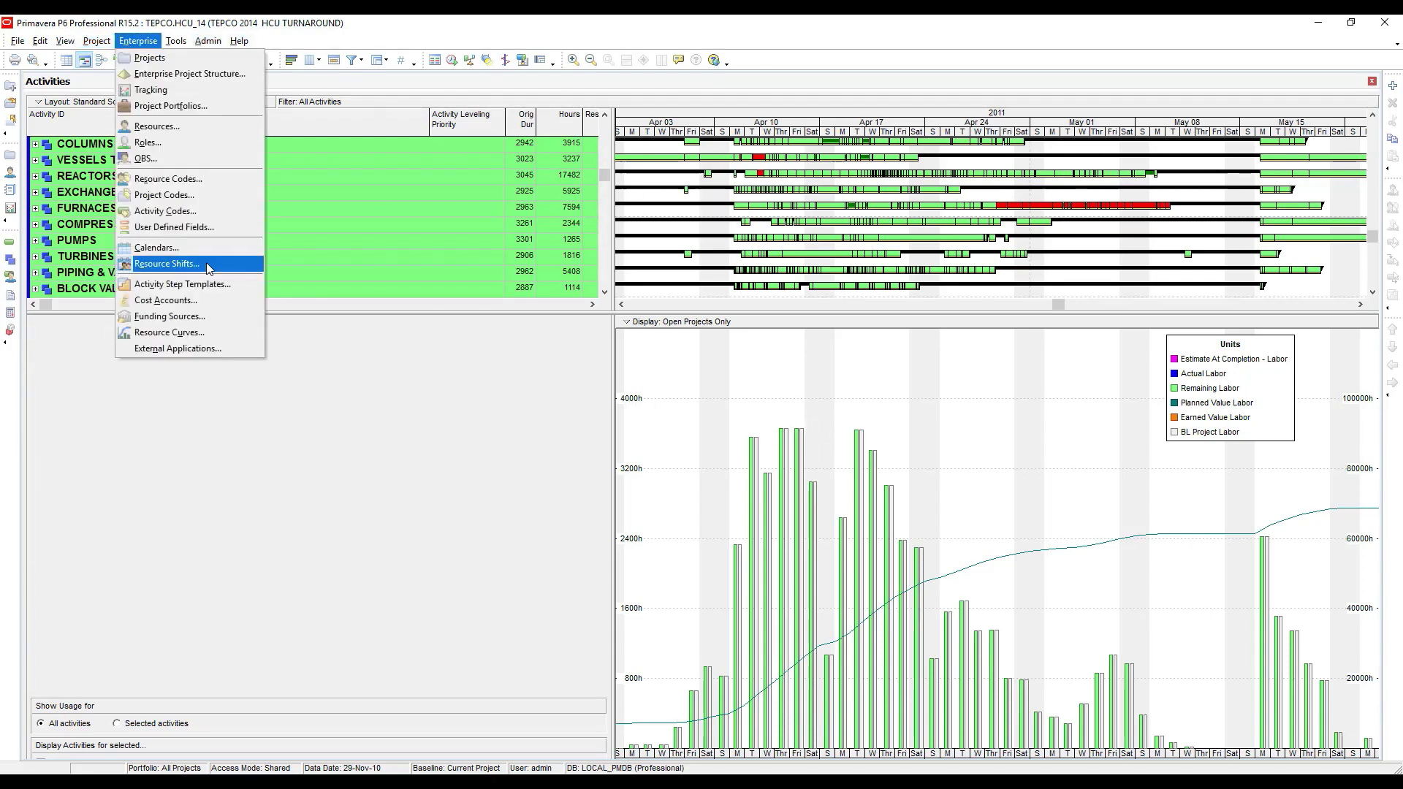
click(166, 263)
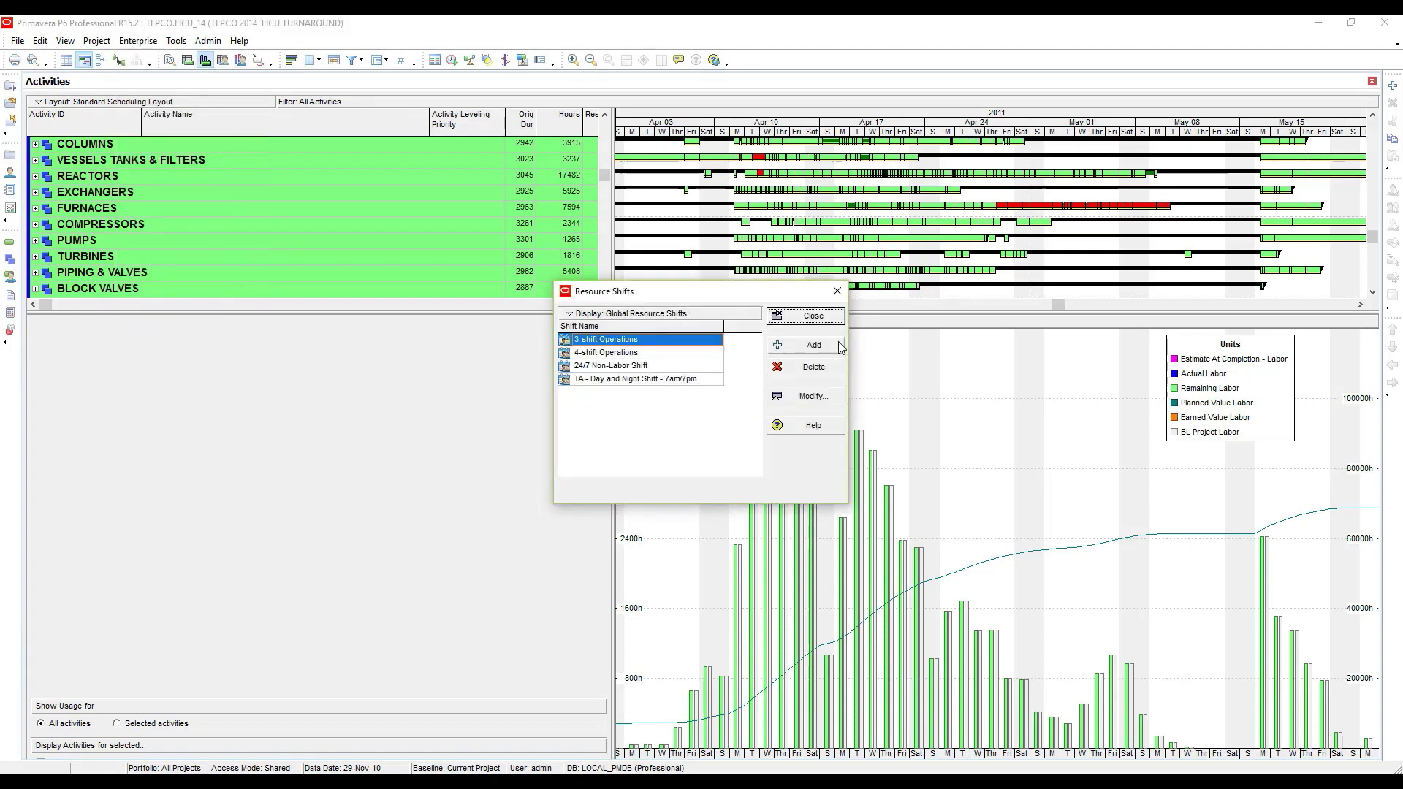
click(637, 379)
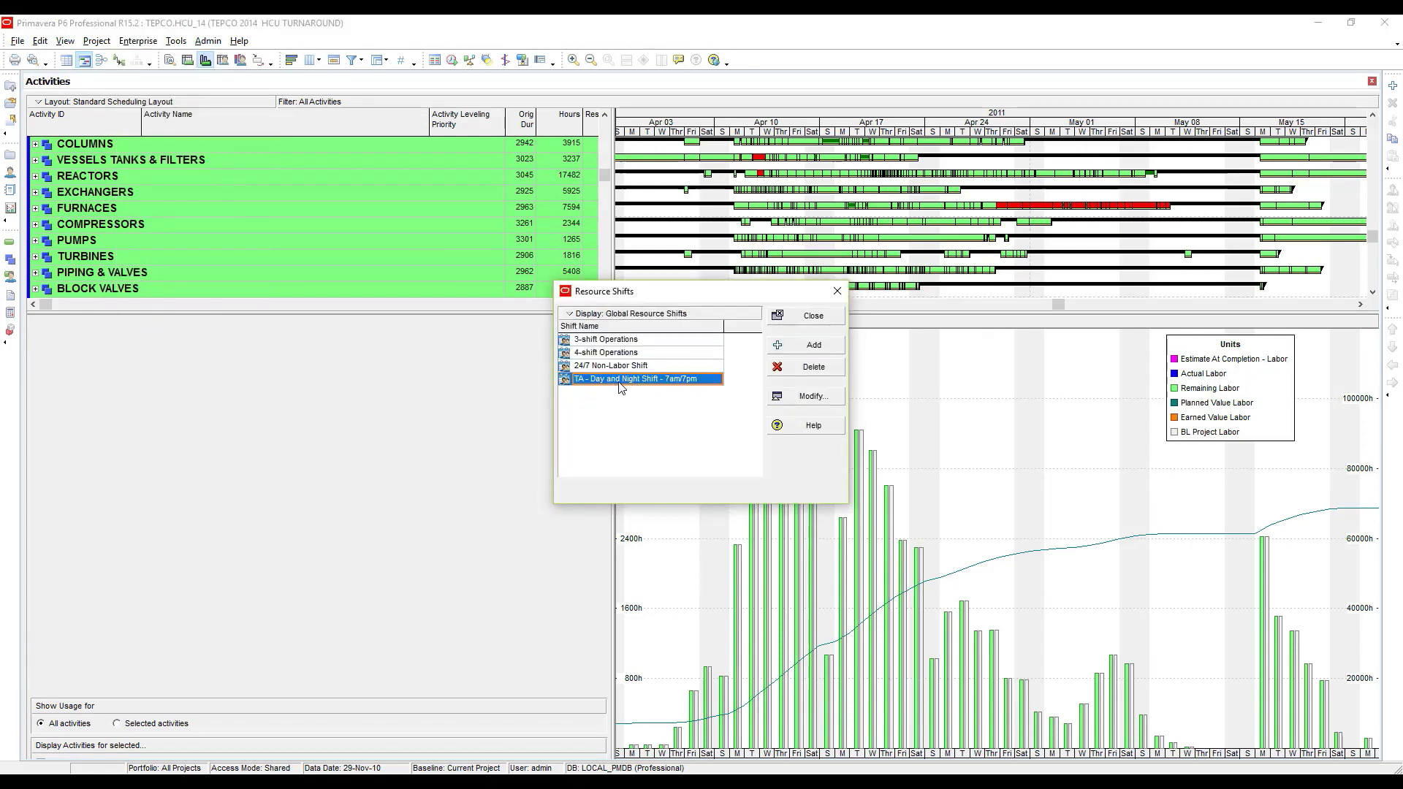
click(807, 398)
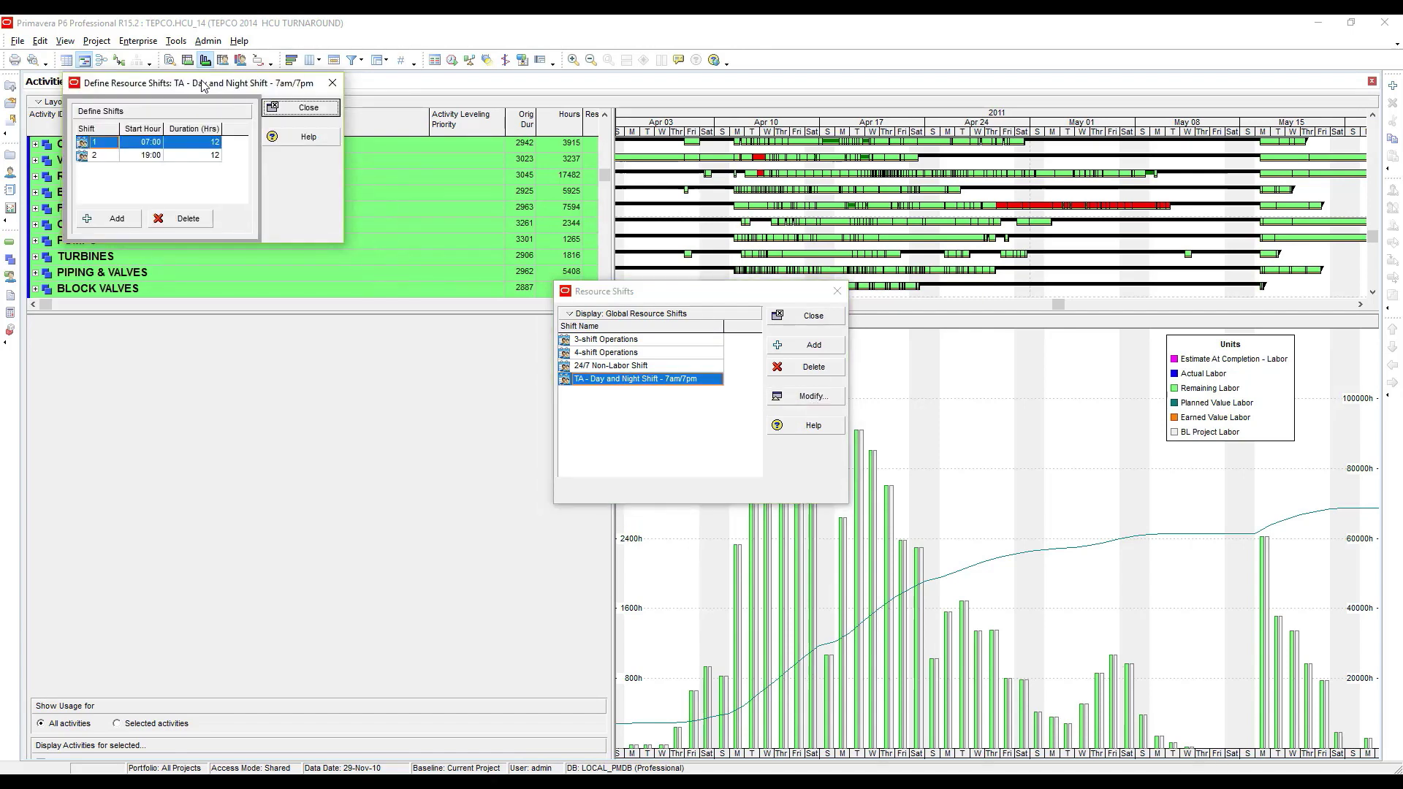
drag(204, 87, 1043, 337)
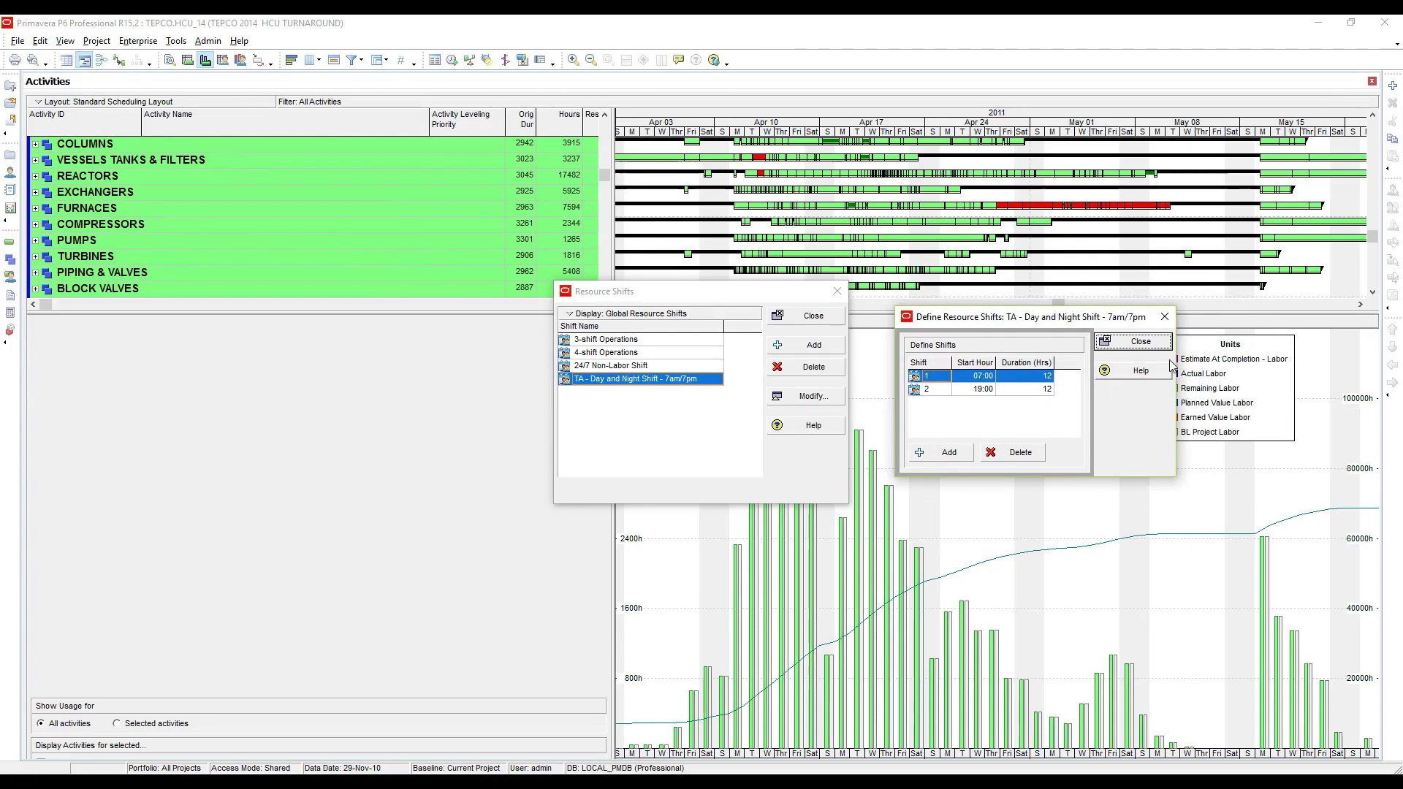
click(1144, 341)
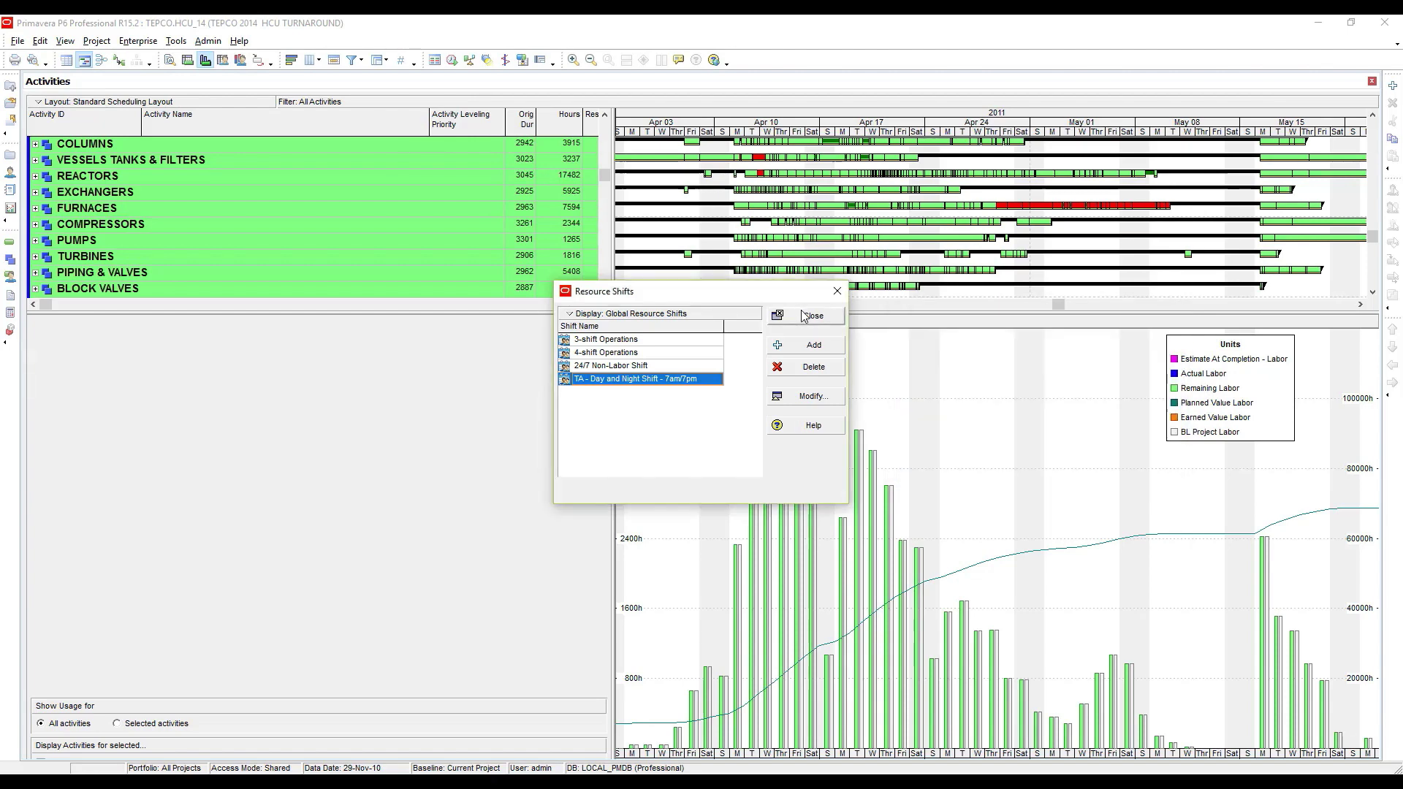
click(803, 316)
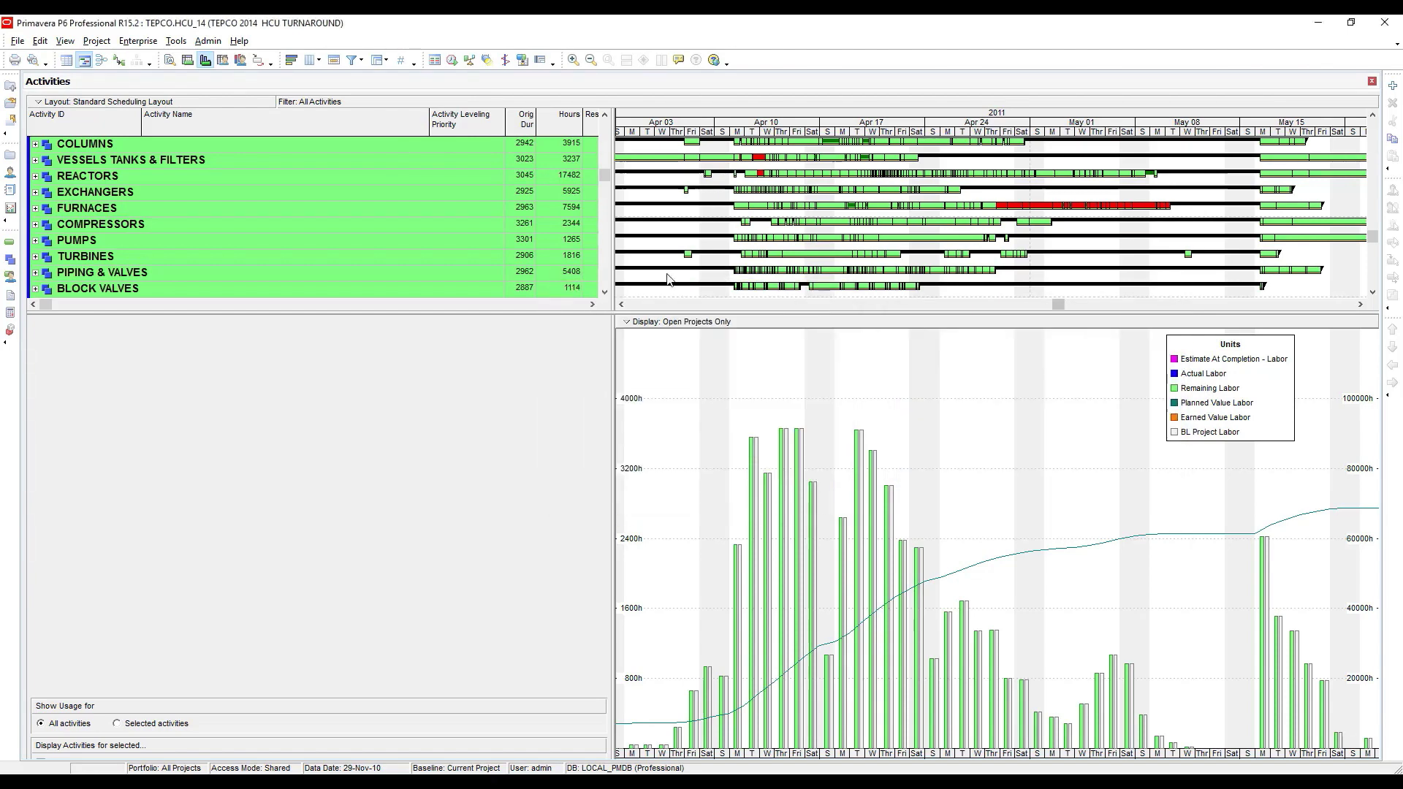
- Zoom the timescale to 7:00/19:00 shifts and compress it to show through Wed 04
click(574, 60)
drag(780, 137, 700, 138)
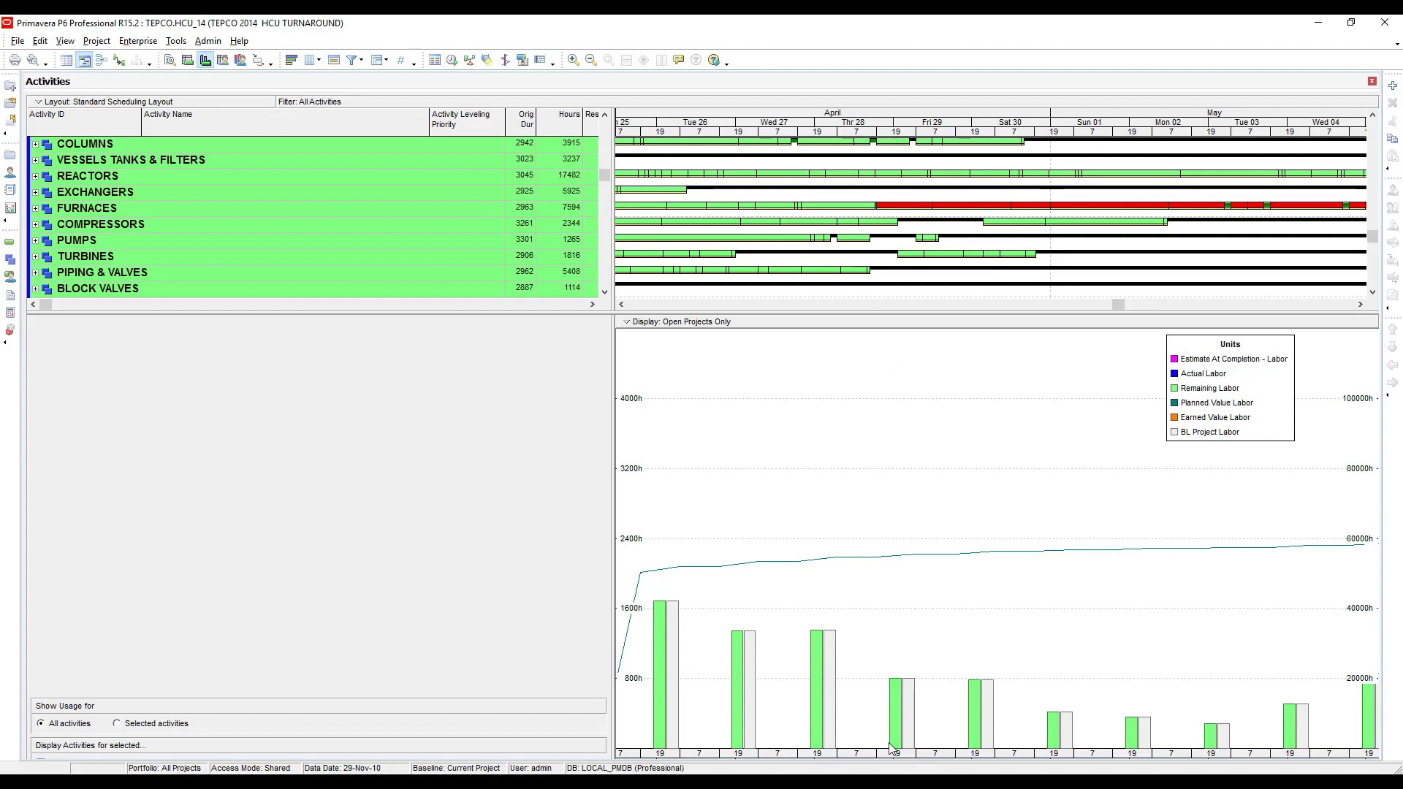
- Set the resource interval to Hour, accepting the warning, then compress and pan to earlier April
click(46, 43)
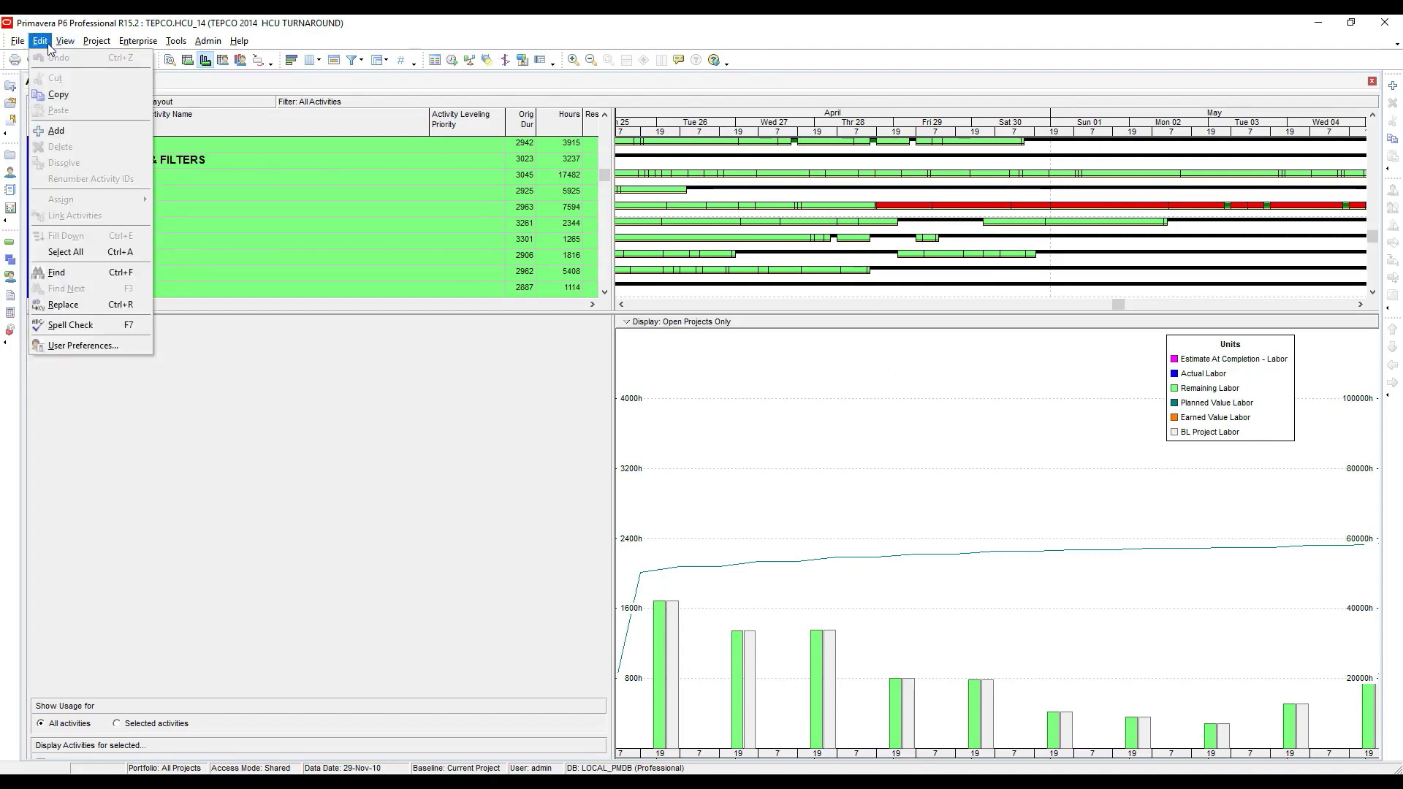
click(92, 345)
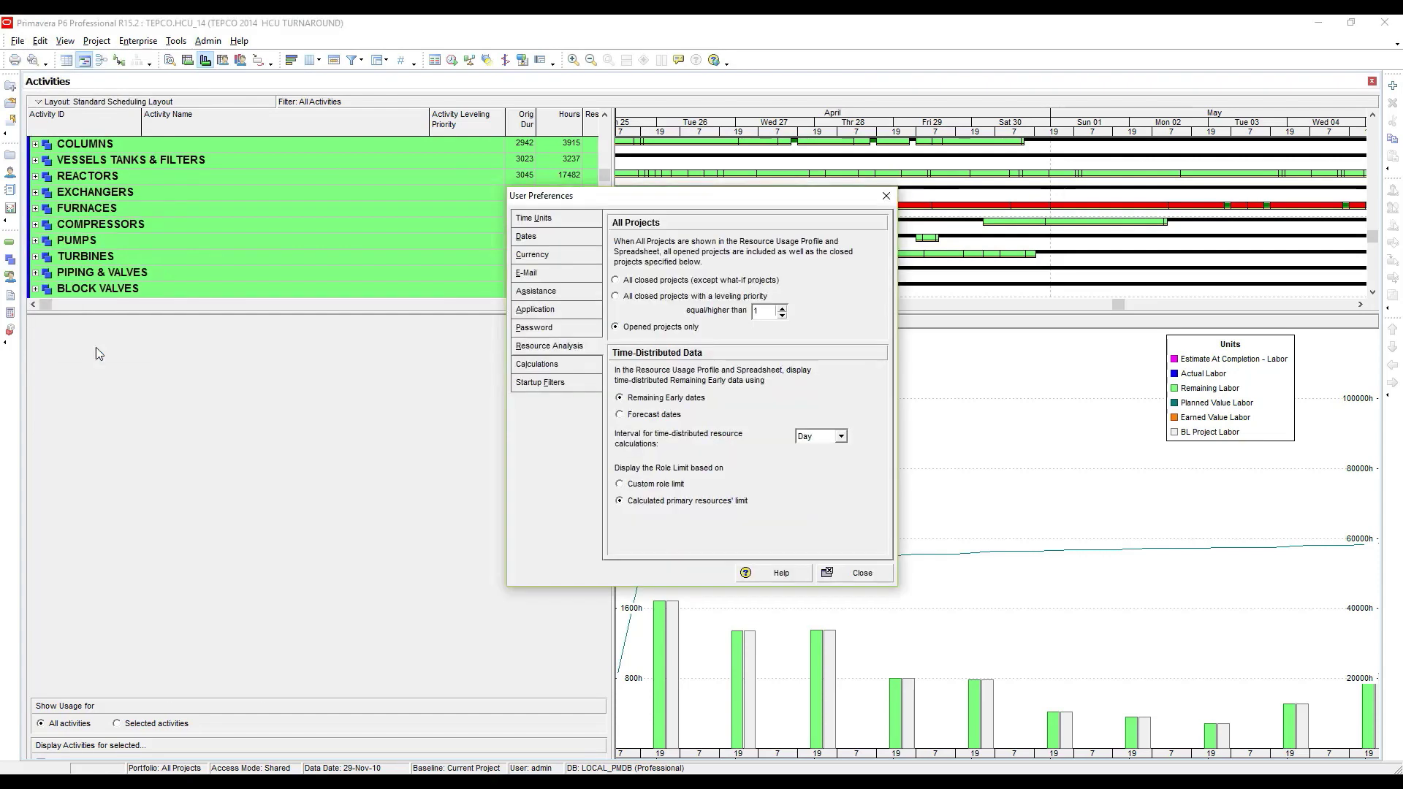
click(842, 437)
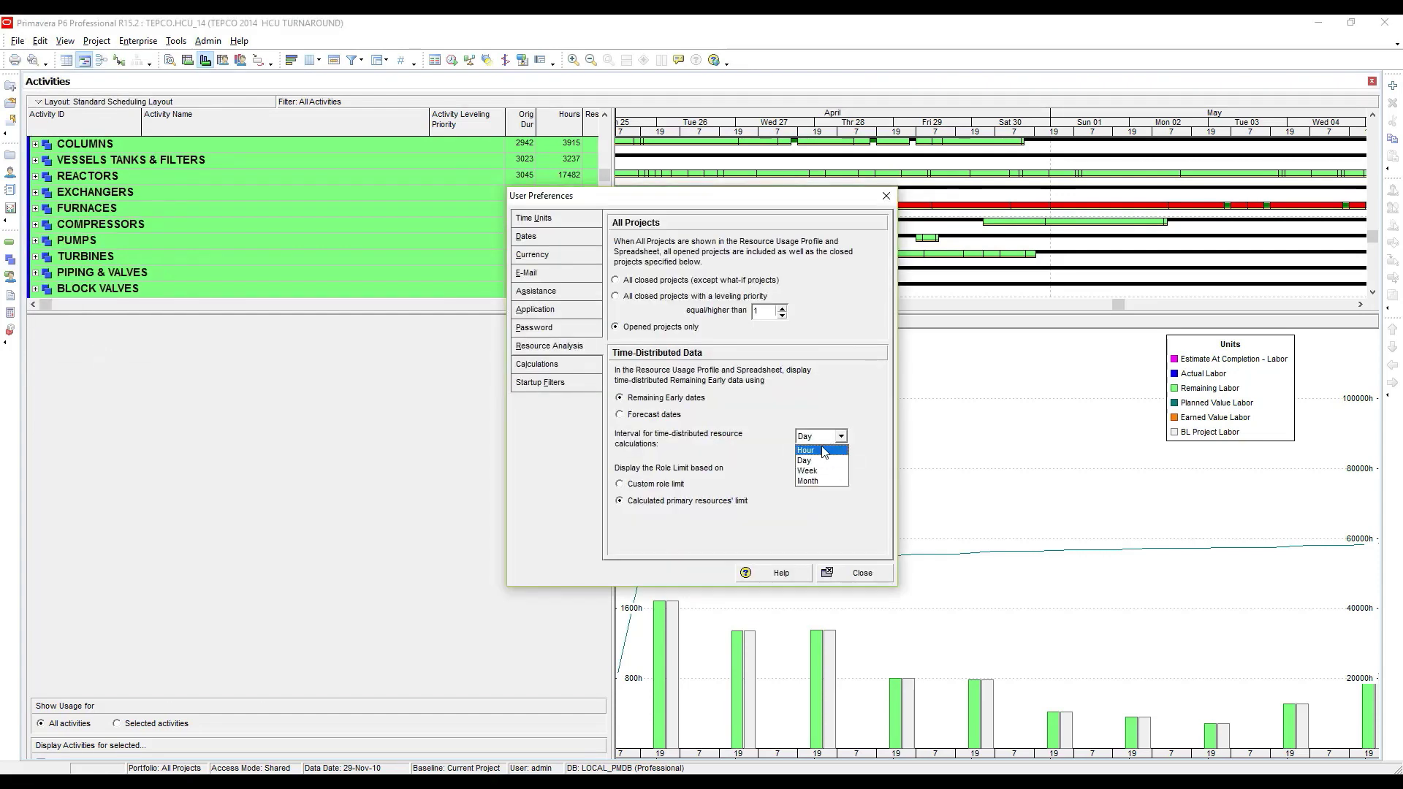
click(823, 451)
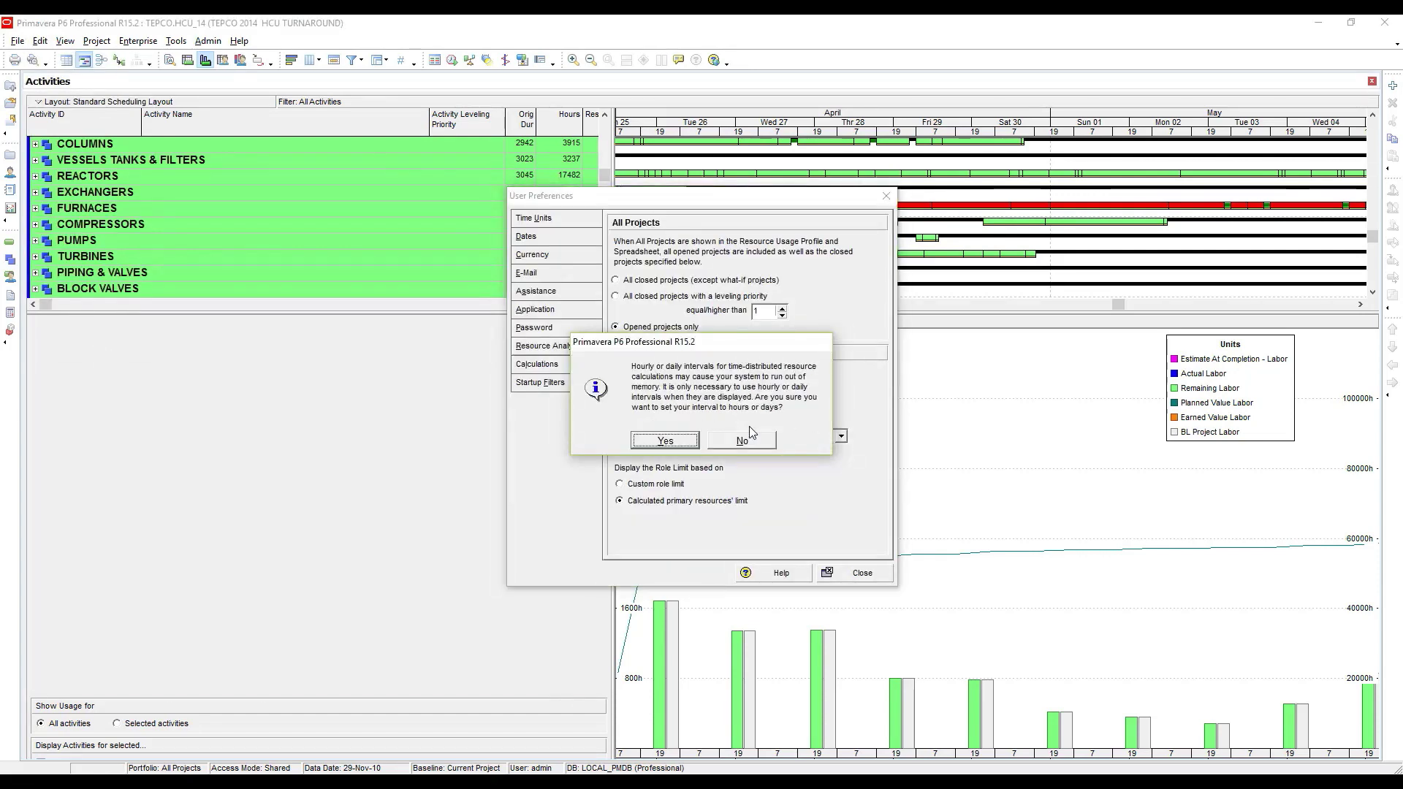
click(665, 443)
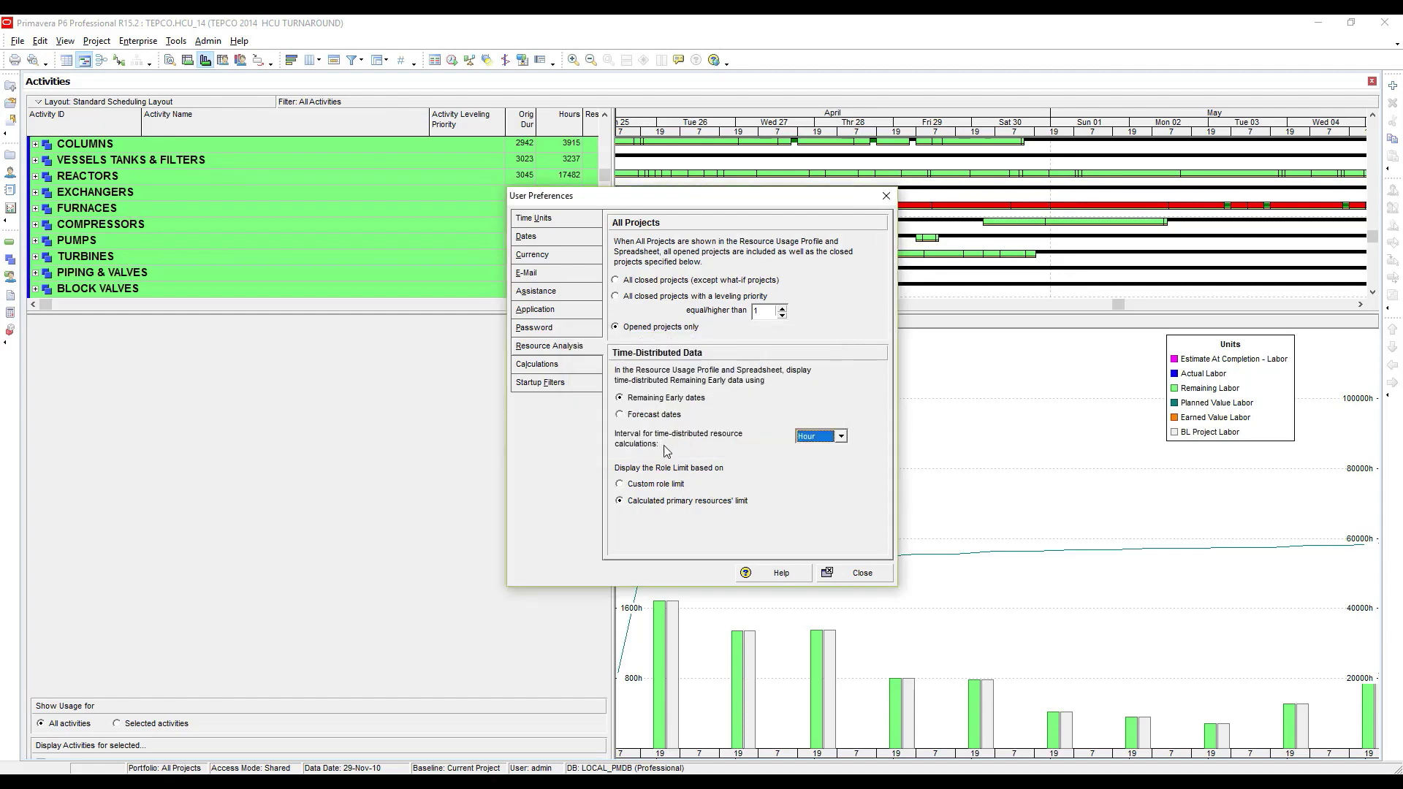
click(860, 574)
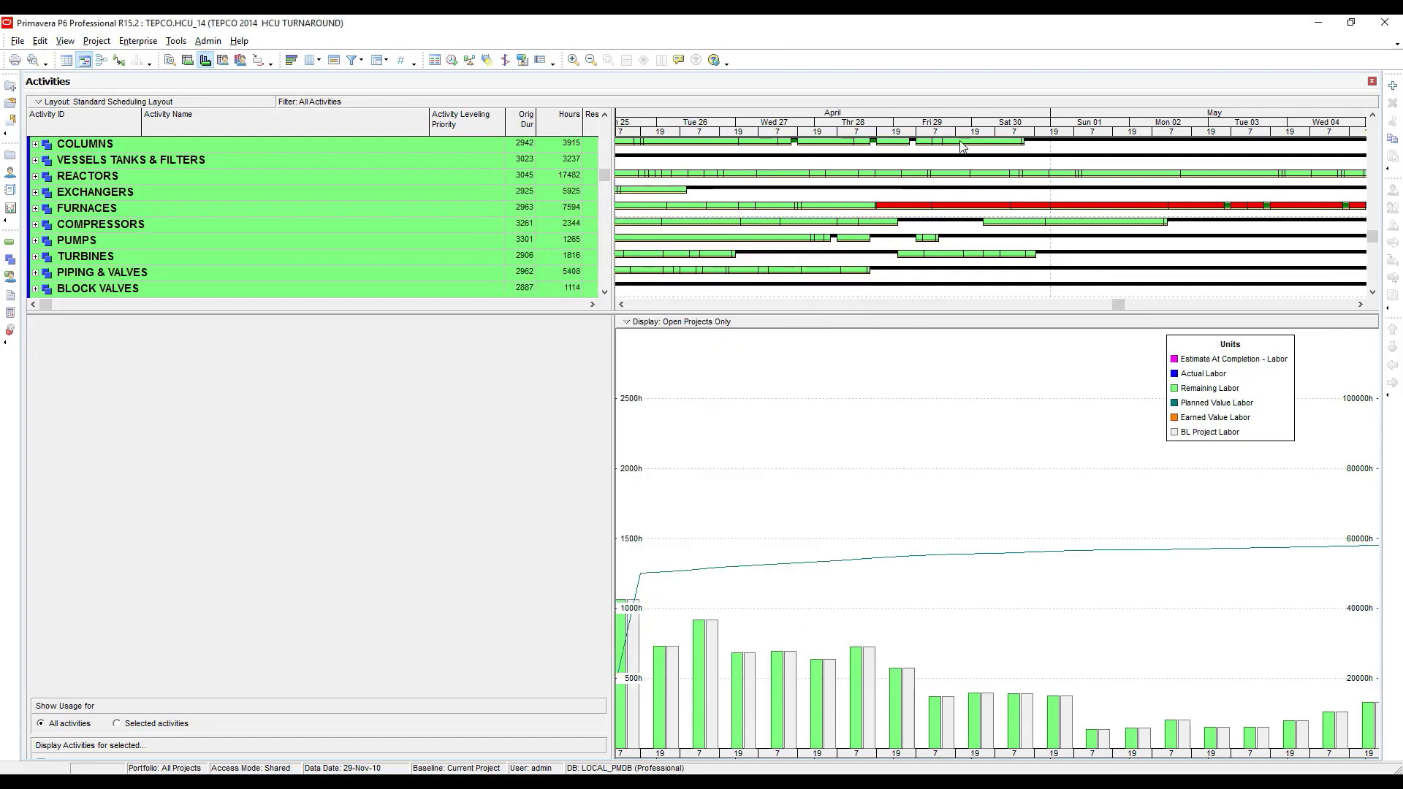
mouse_move(979, 134)
mouse_down()
mouse_move(818, 137)
mouse_move(727, 117)
mouse_move(969, 122)
mouse_up()
drag(629, 121, 926, 124)
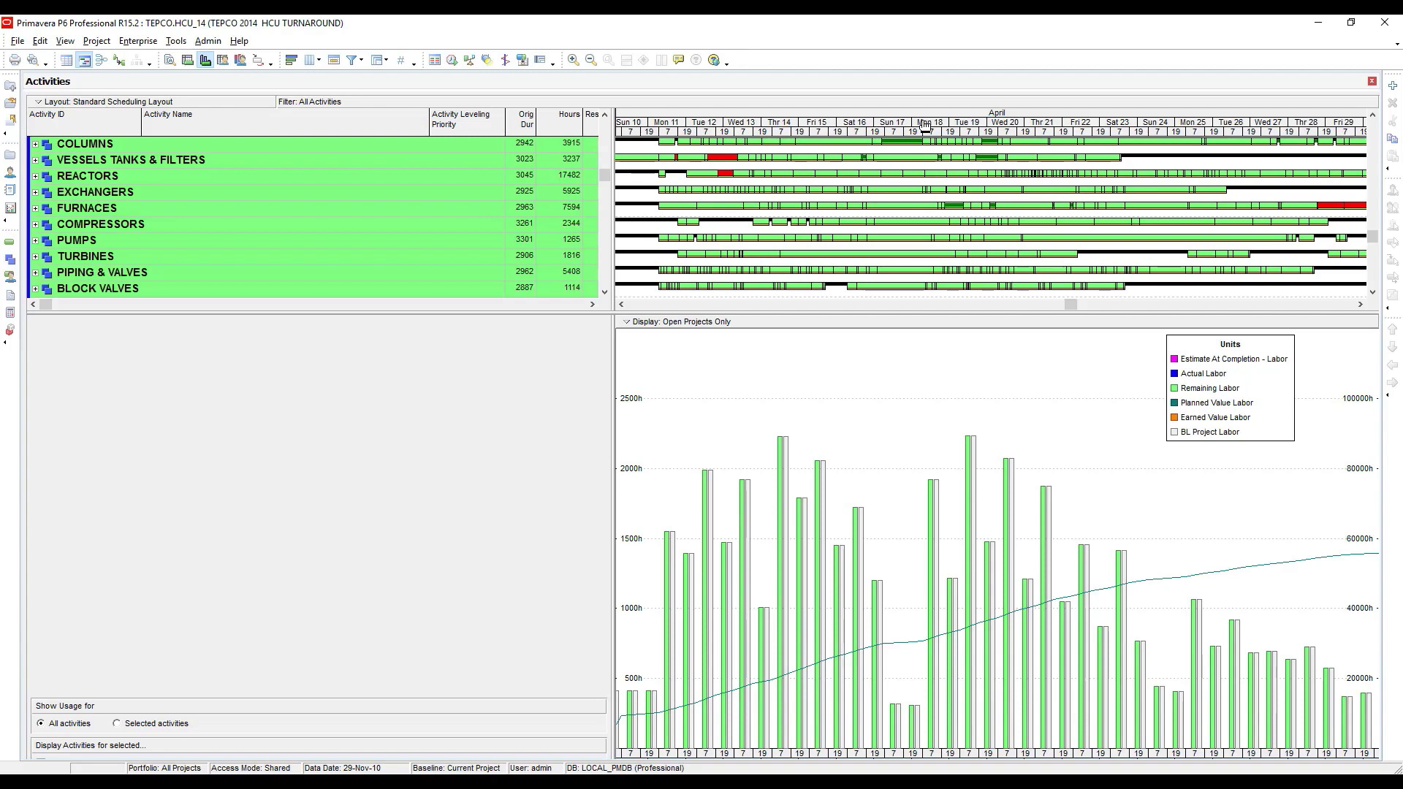
- Switch the resource calculation interval back to Day and confirm the warning
click(40, 40)
click(81, 60)
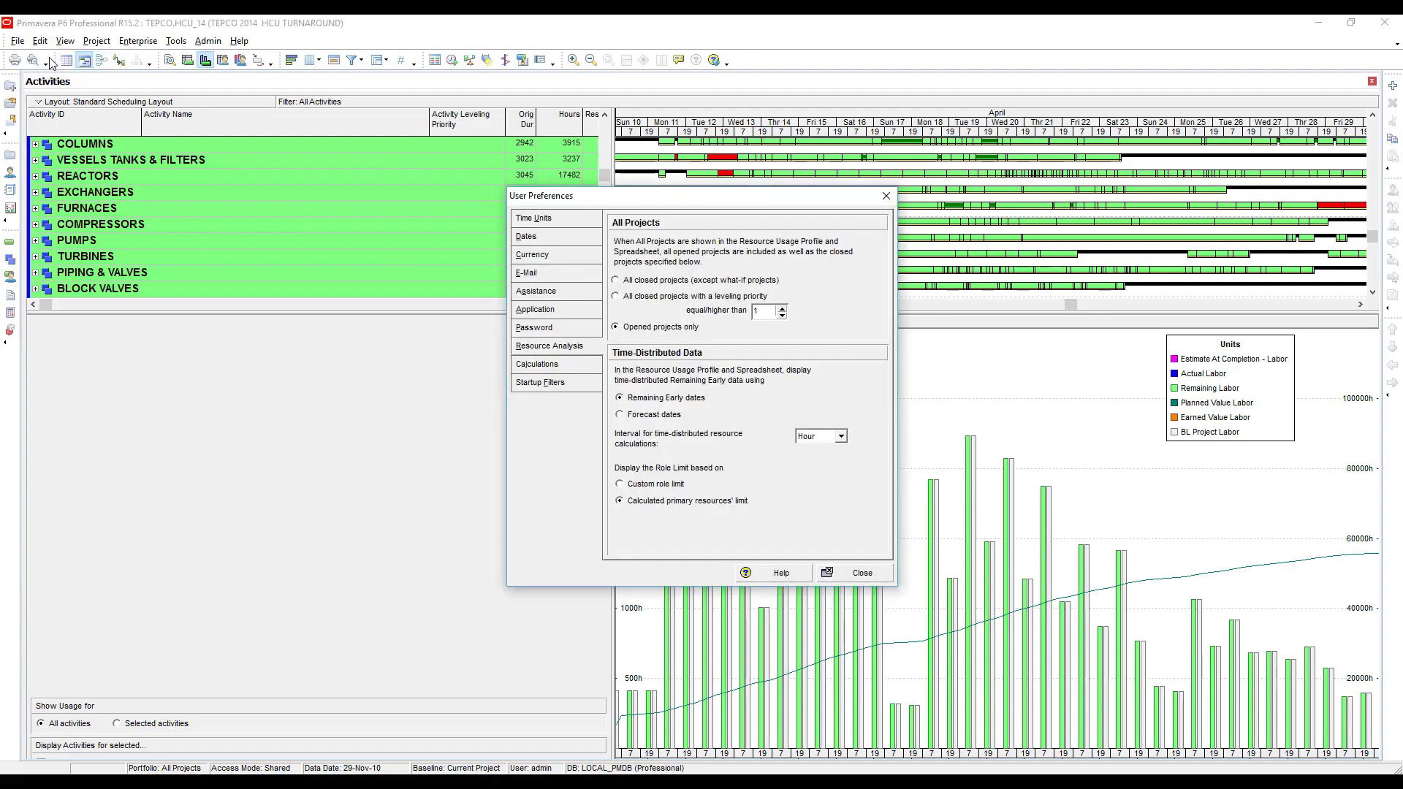
click(840, 436)
click(817, 461)
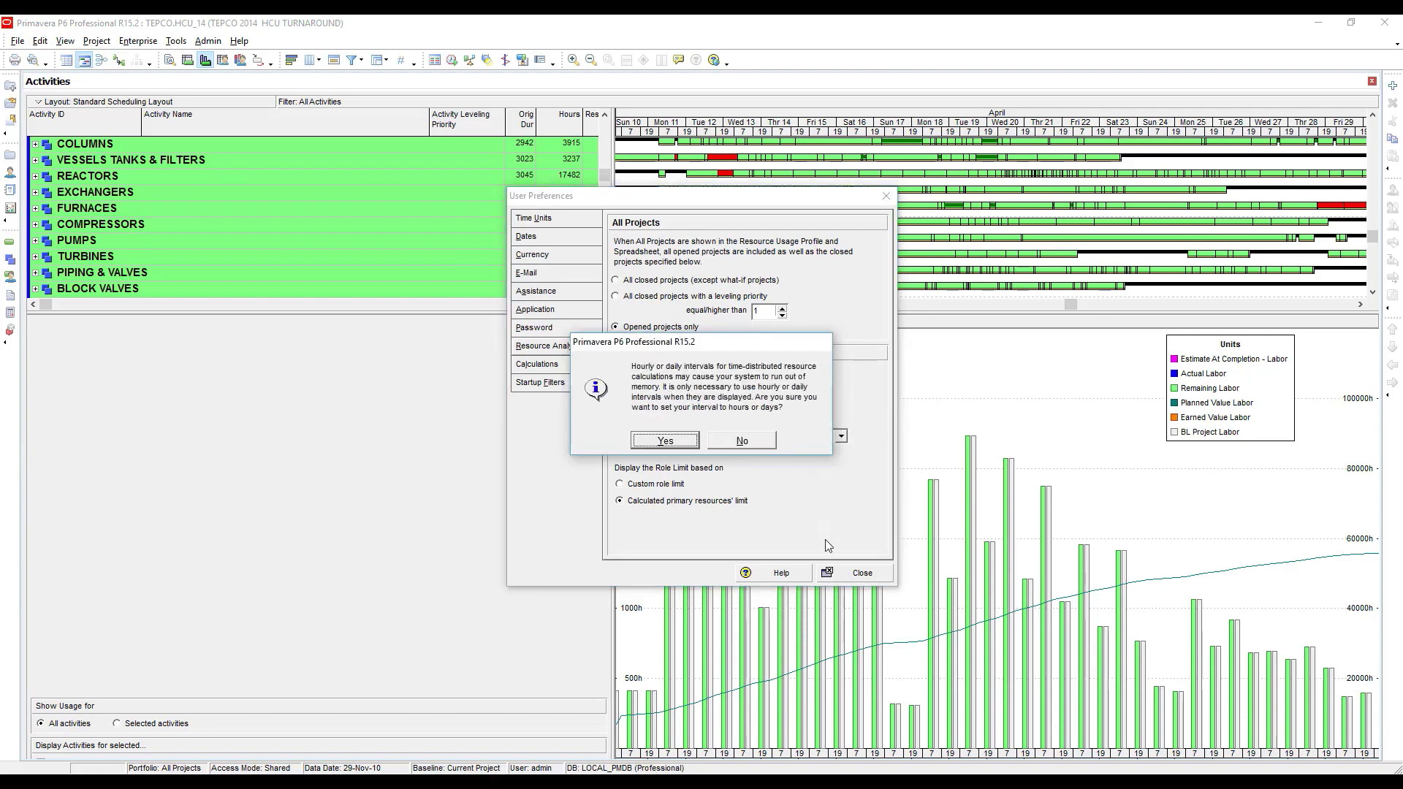
key(Return)
key(Return)
click(592, 60)
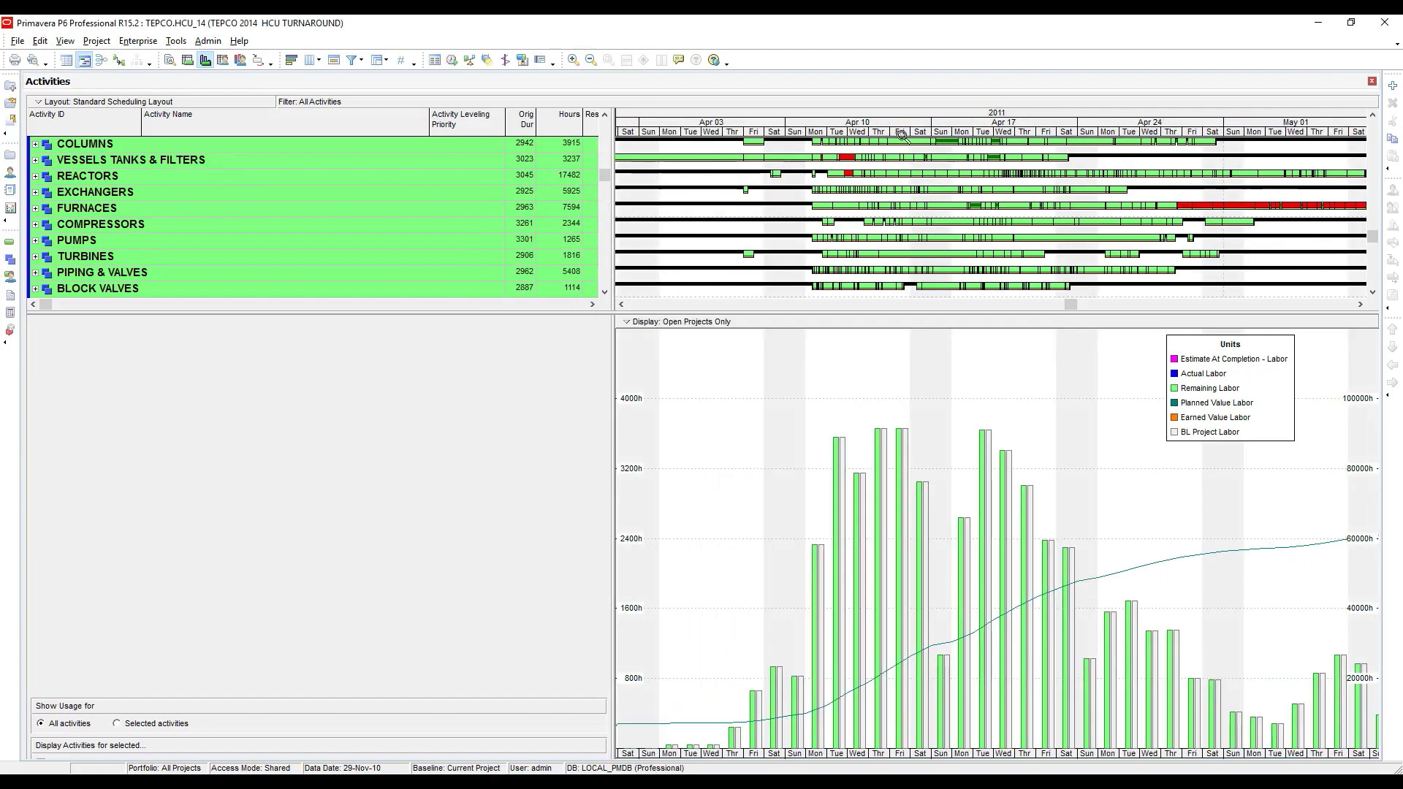
- Zoom the timescale in twice, through half-day shifts to single hours for 24–26 April
scroll(897, 132, right, 1)
scroll(829, 126, right, 3)
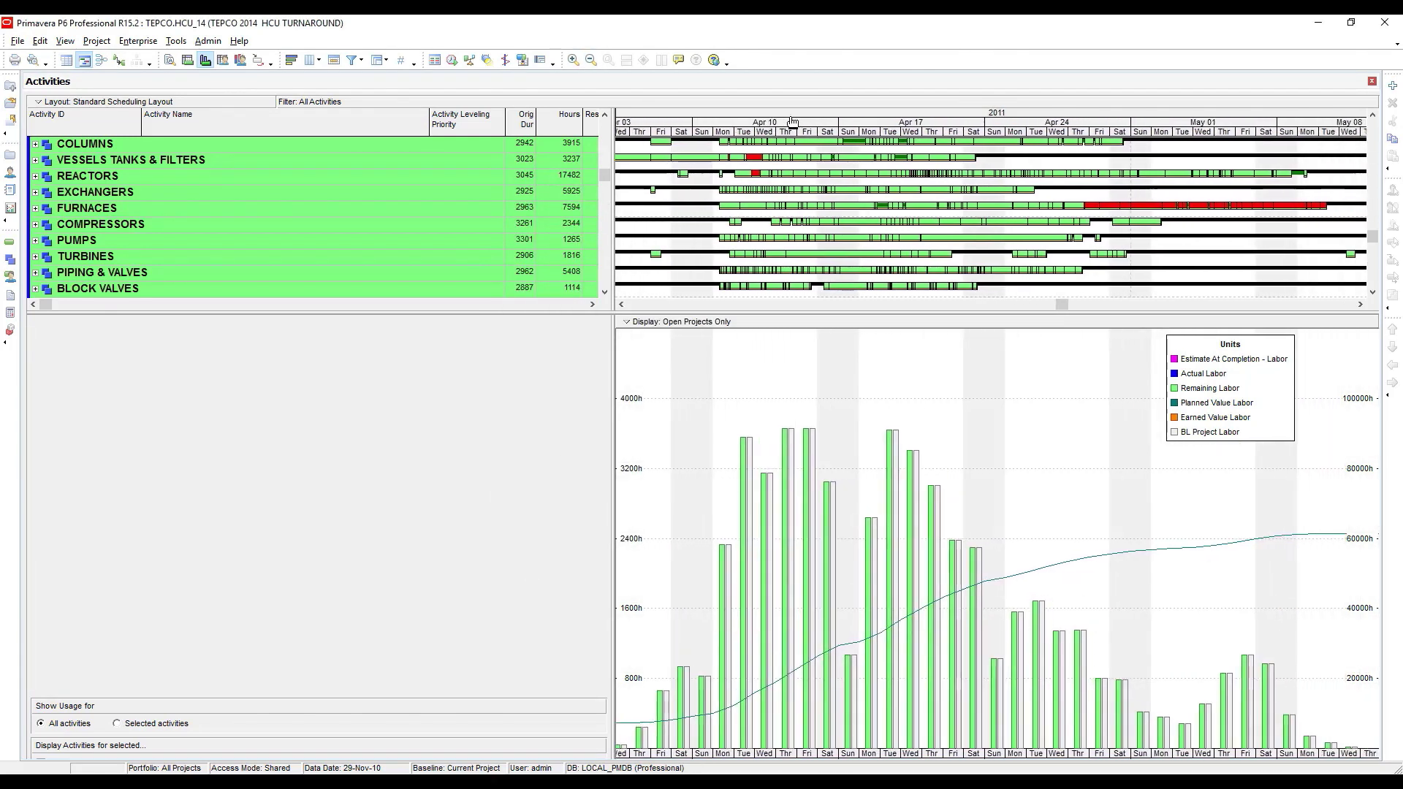
click(574, 62)
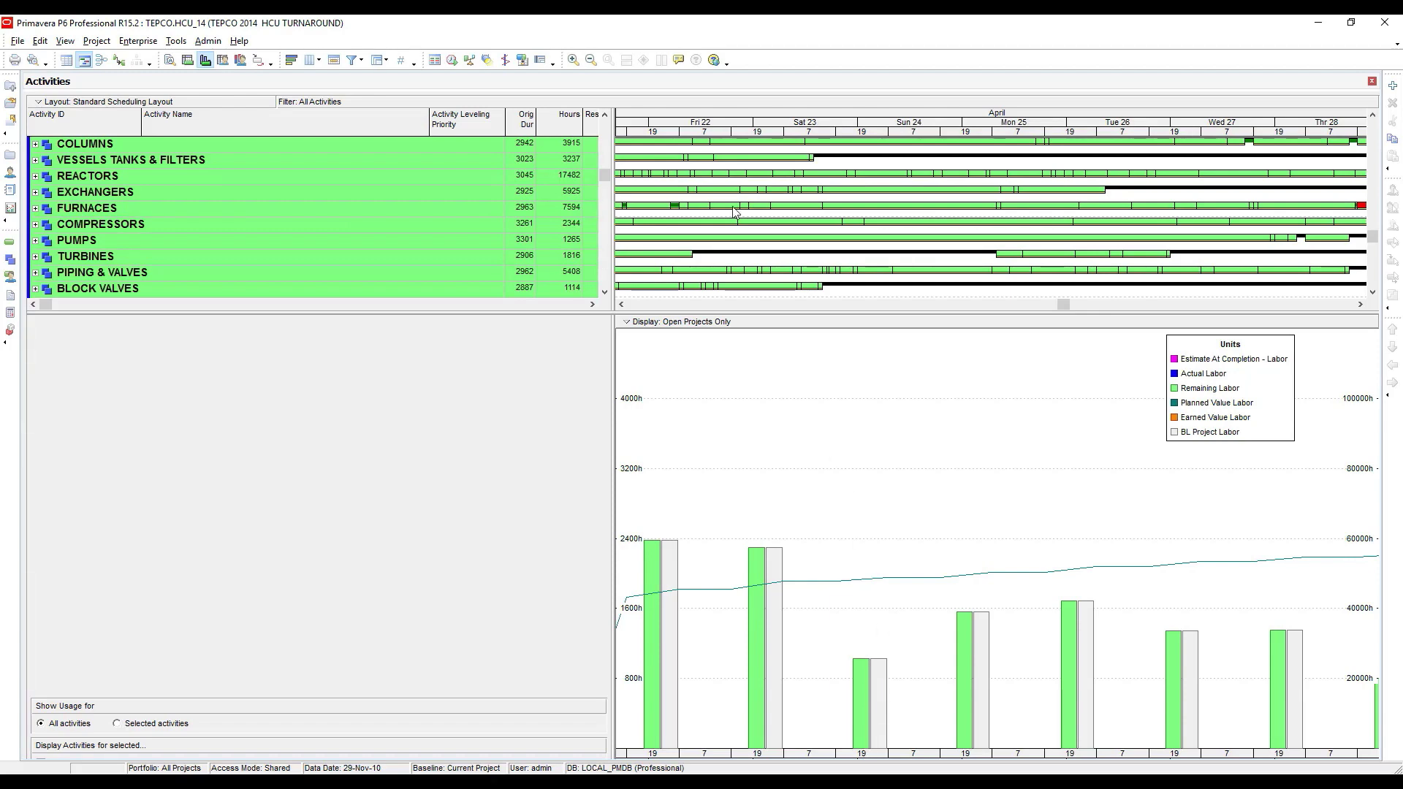
click(574, 61)
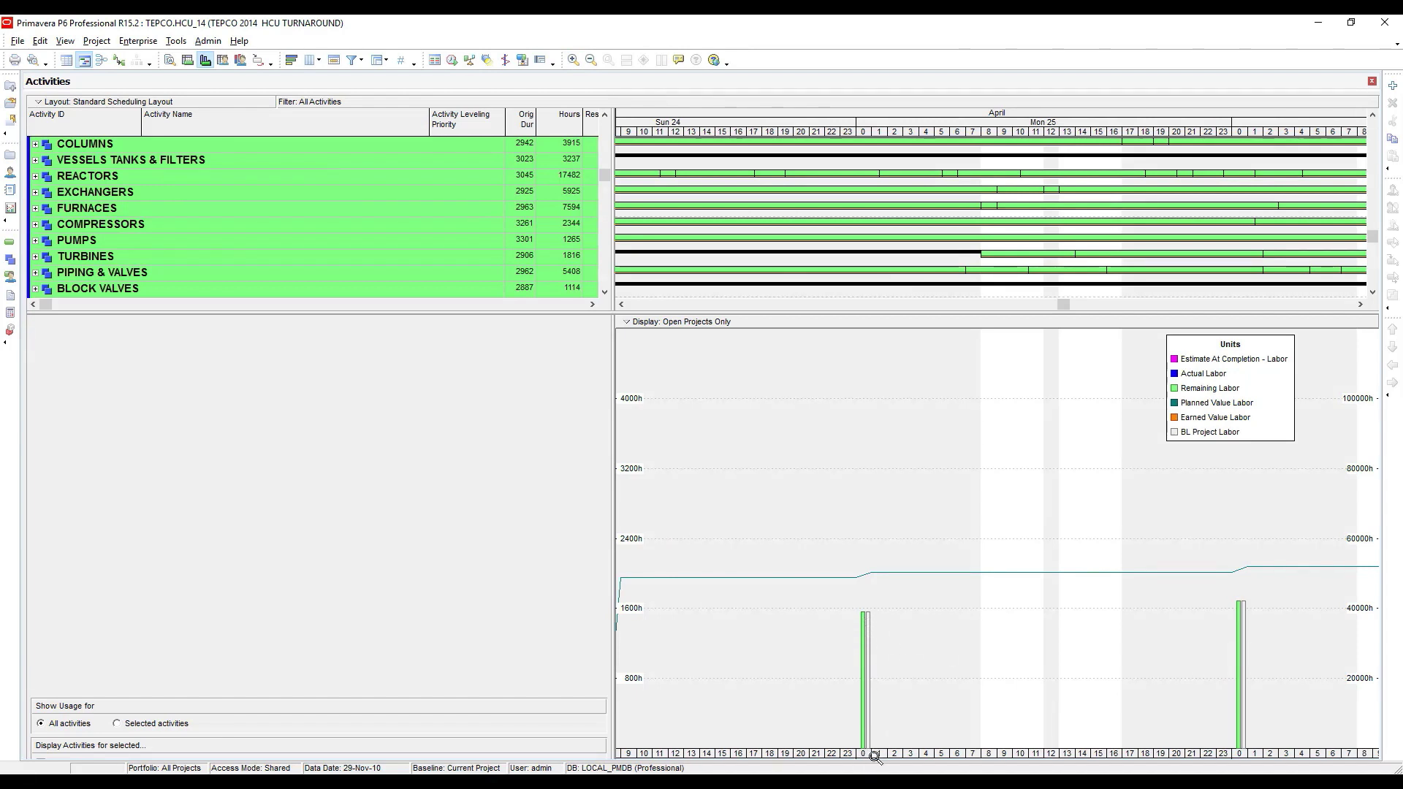
- Change the resource interval from Day to Hour, accepting the warning, and widen the hourly columns
click(40, 41)
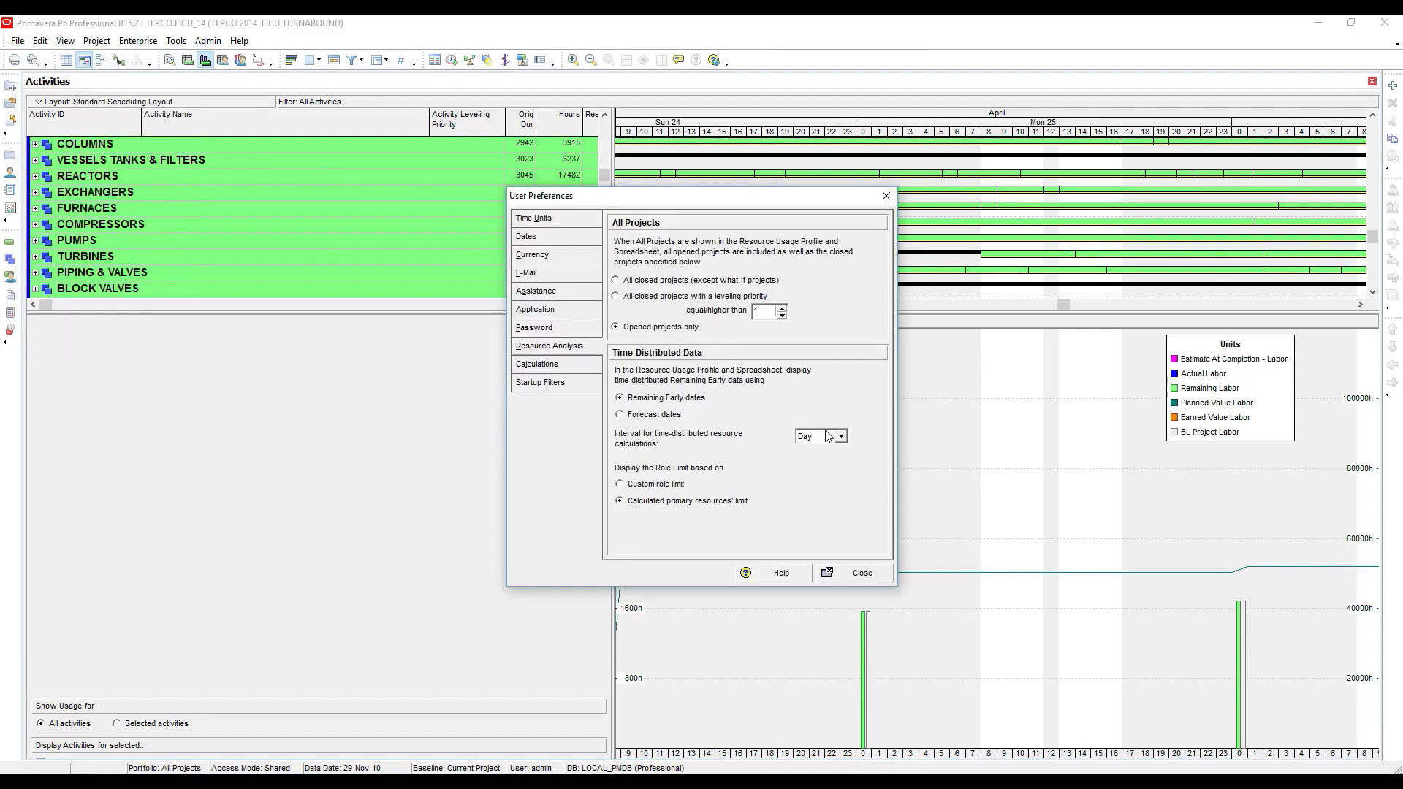
click(828, 436)
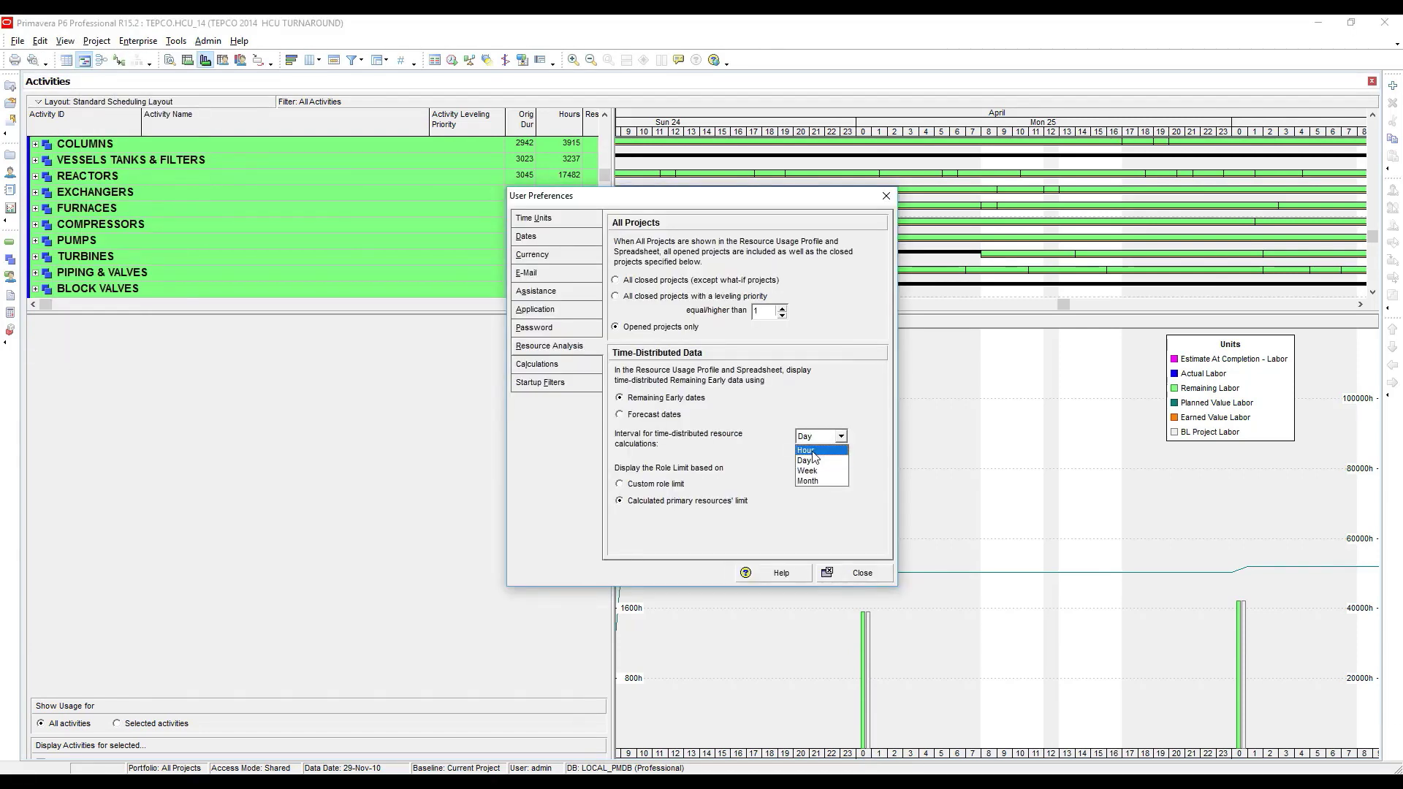
click(813, 450)
click(647, 440)
click(854, 573)
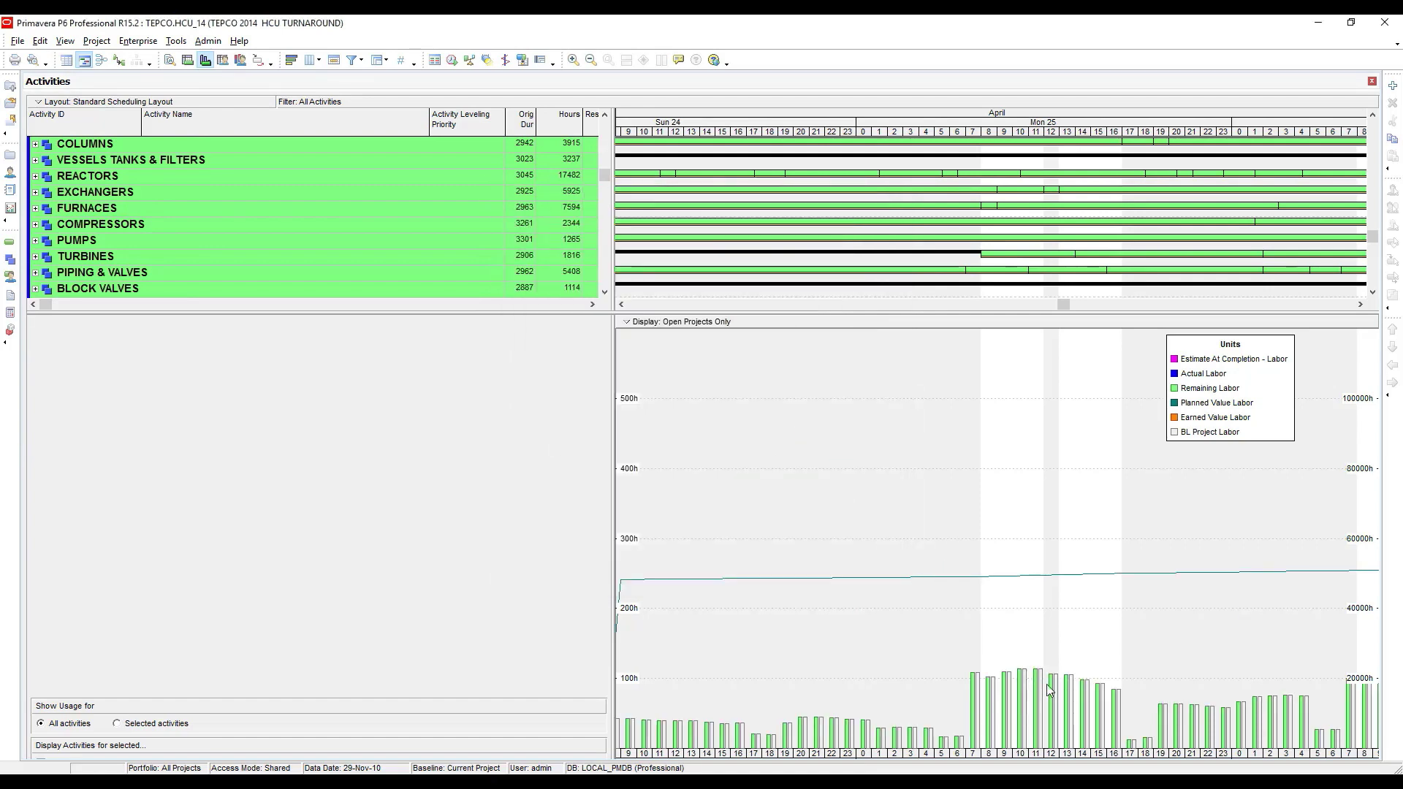
drag(1014, 760, 1085, 767)
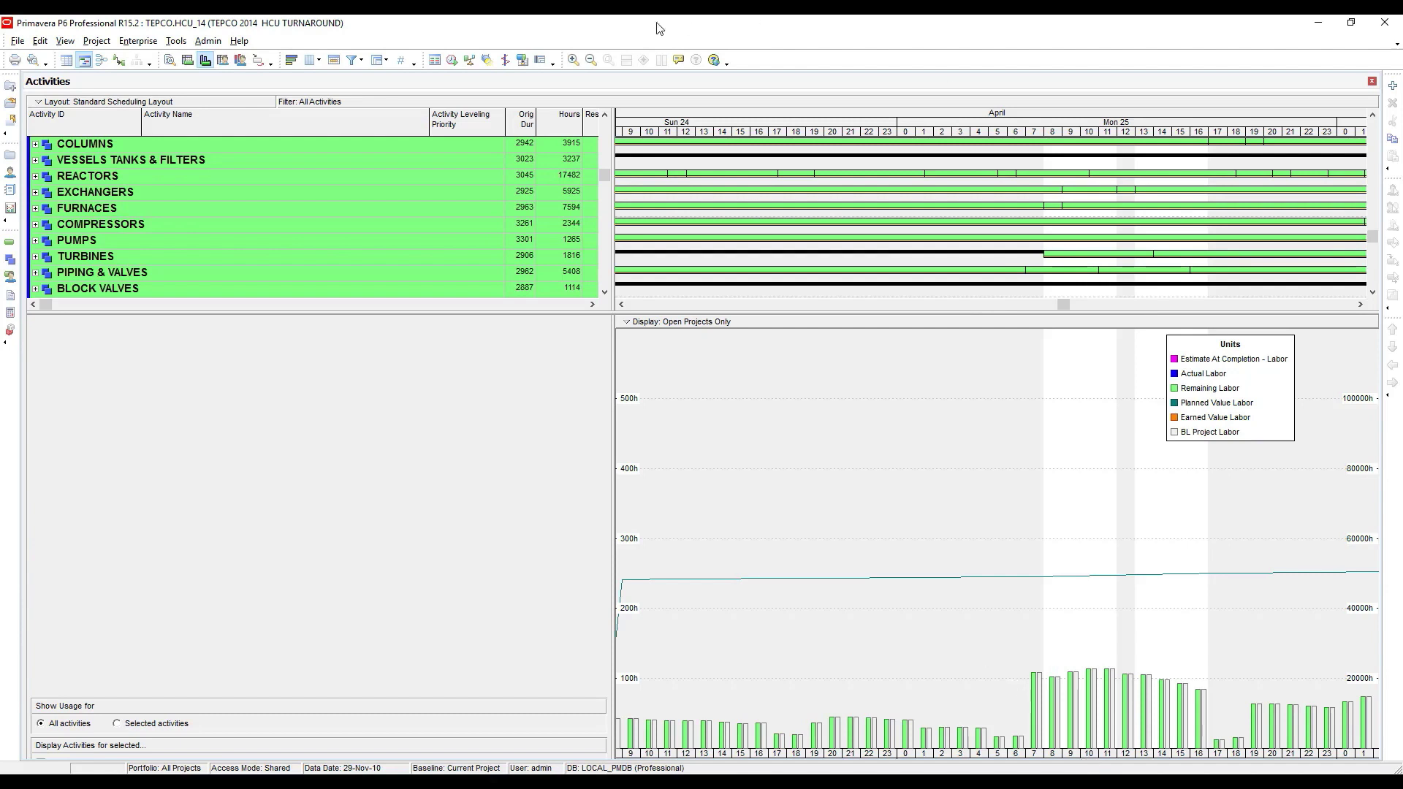
- Zoom the timescale out one step and select TEPCO.INST Tepco Instrumentation to show its histogram
click(591, 60)
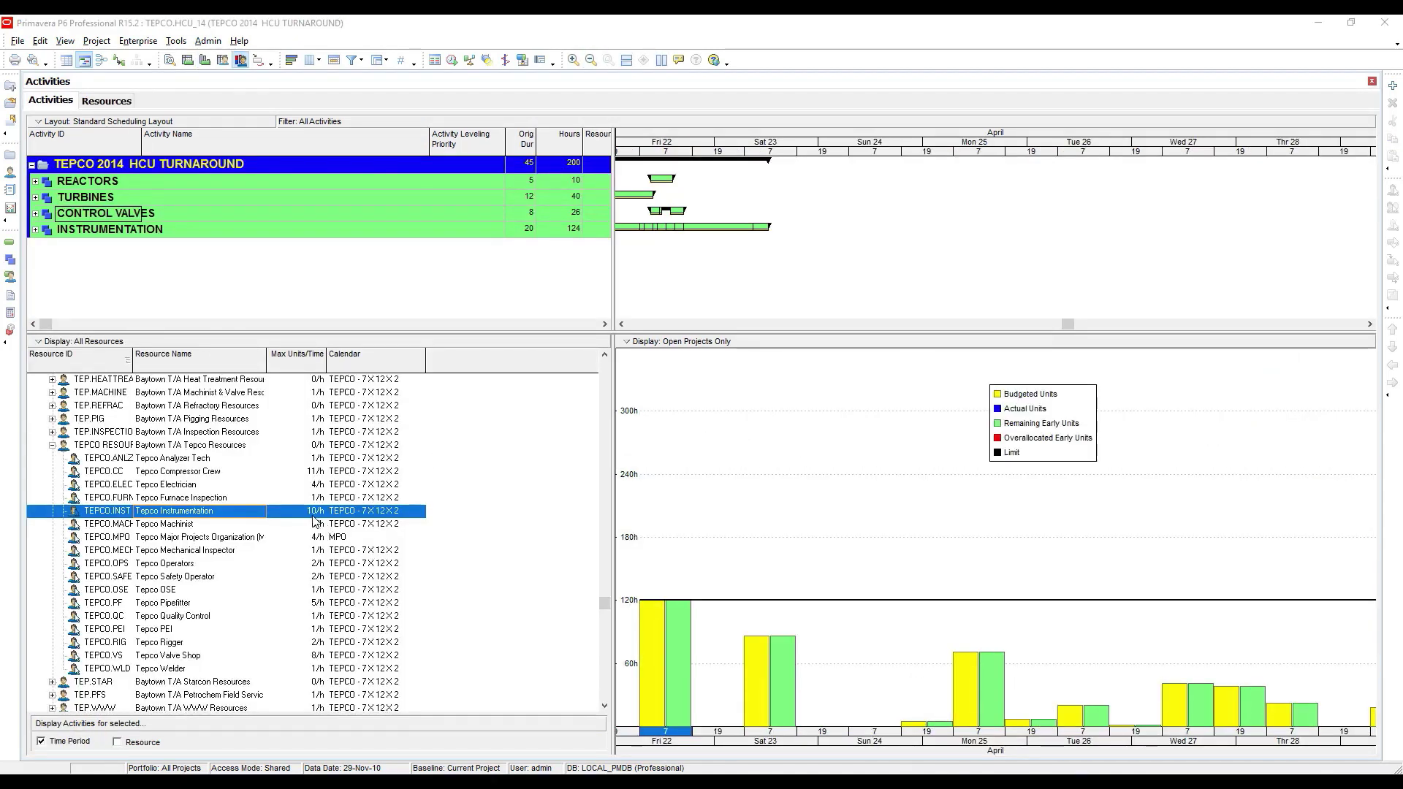
click(254, 514)
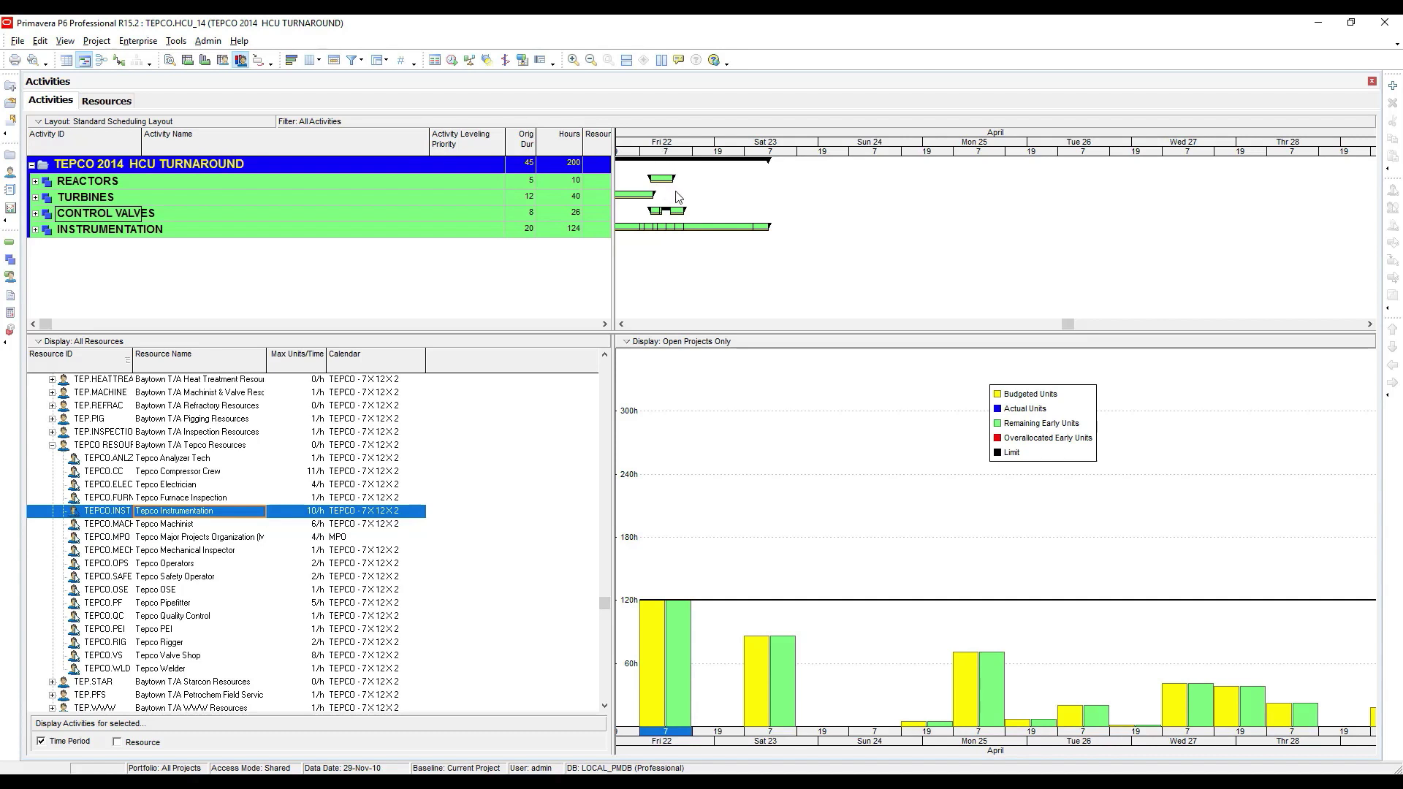
- View Fri 22–Sat 23 hourly, then zoom back out to shifts spanning Fri 22 through Thr 28
click(573, 60)
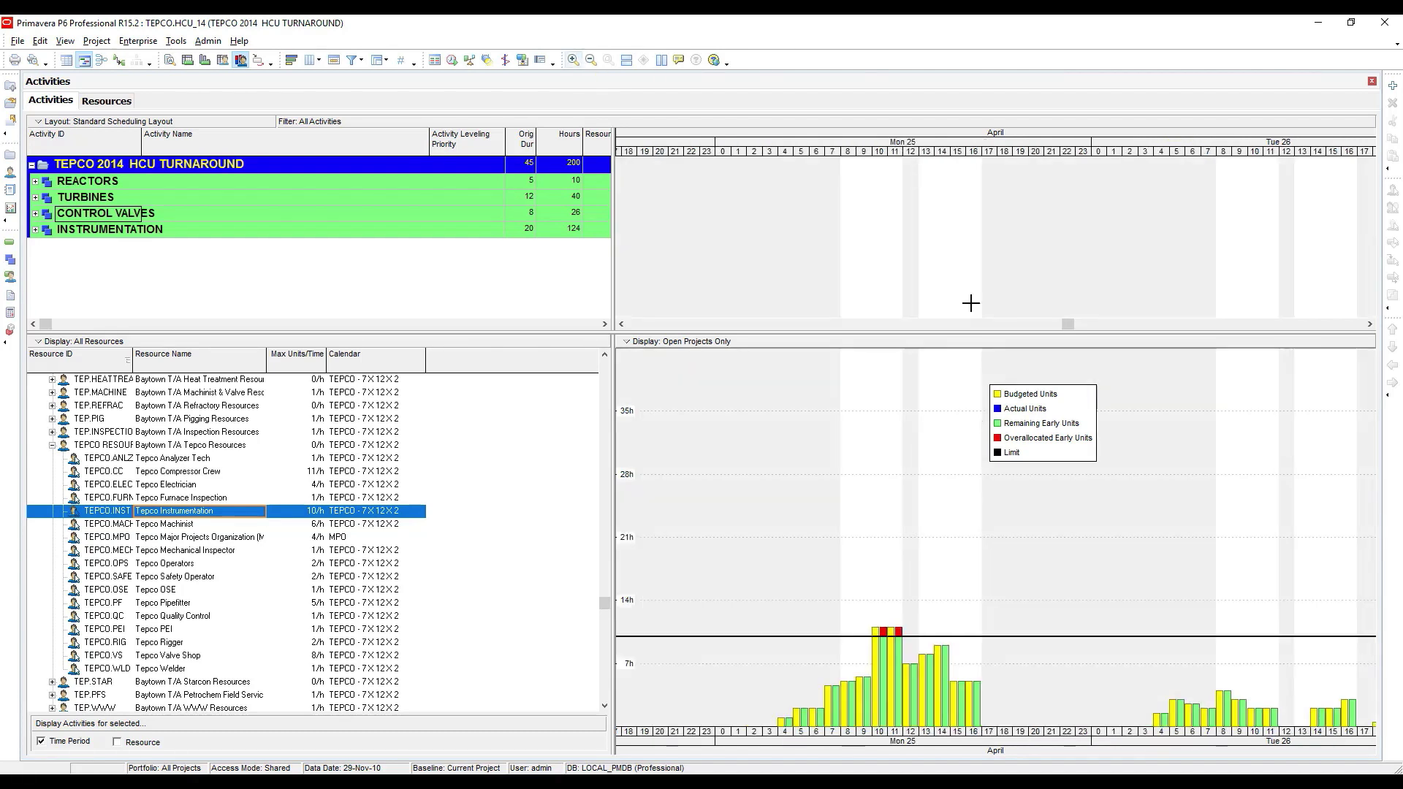
drag(927, 144, 811, 634)
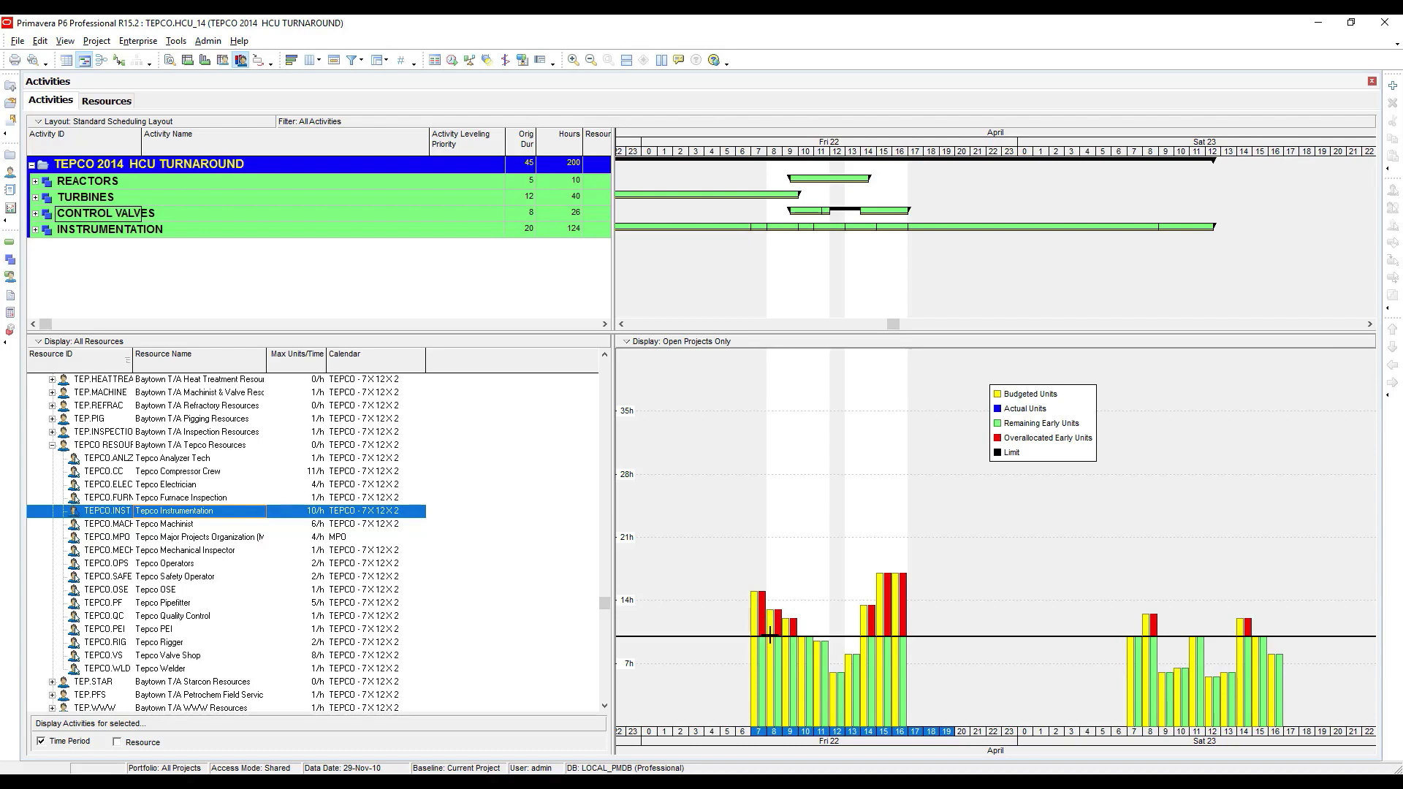
click(590, 60)
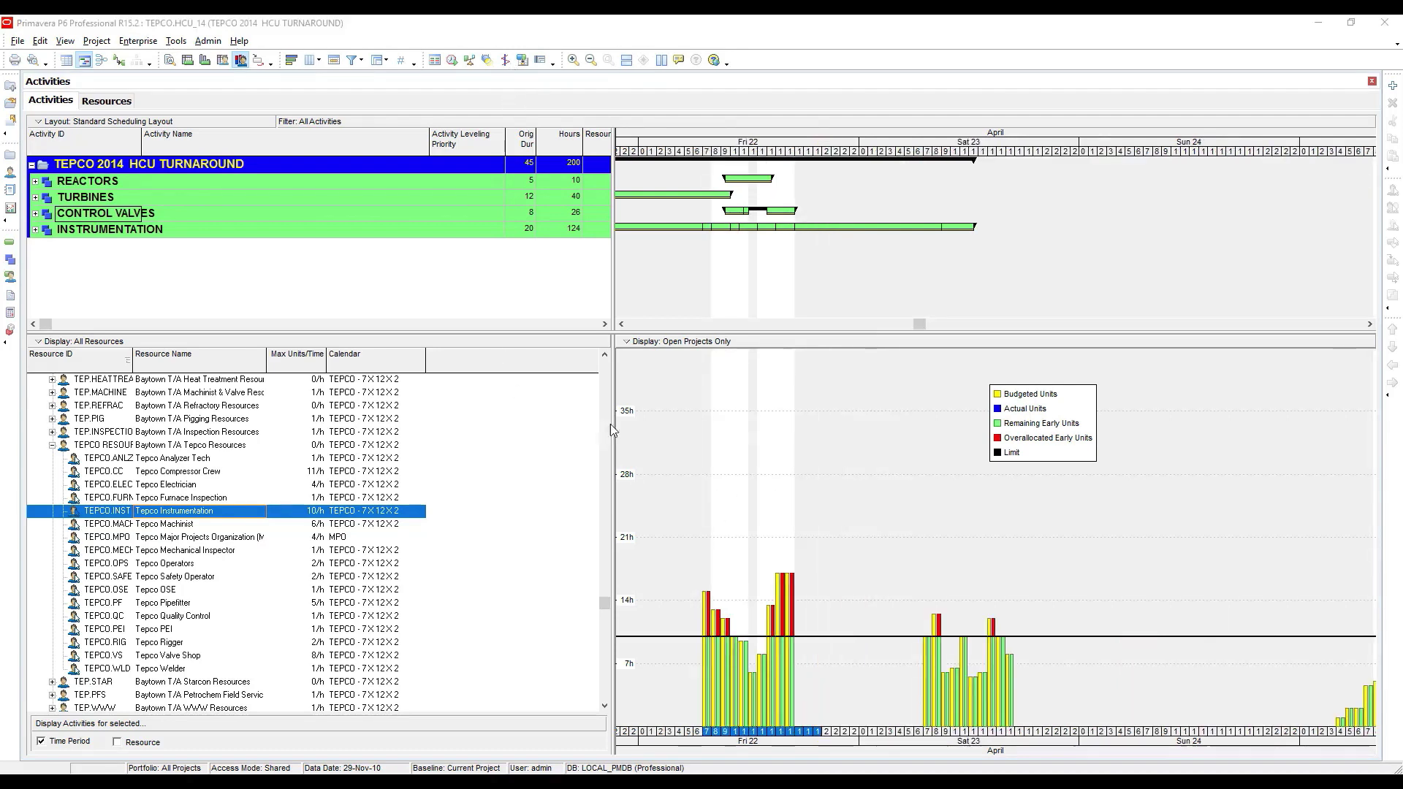
click(575, 58)
drag(892, 144, 610, 143)
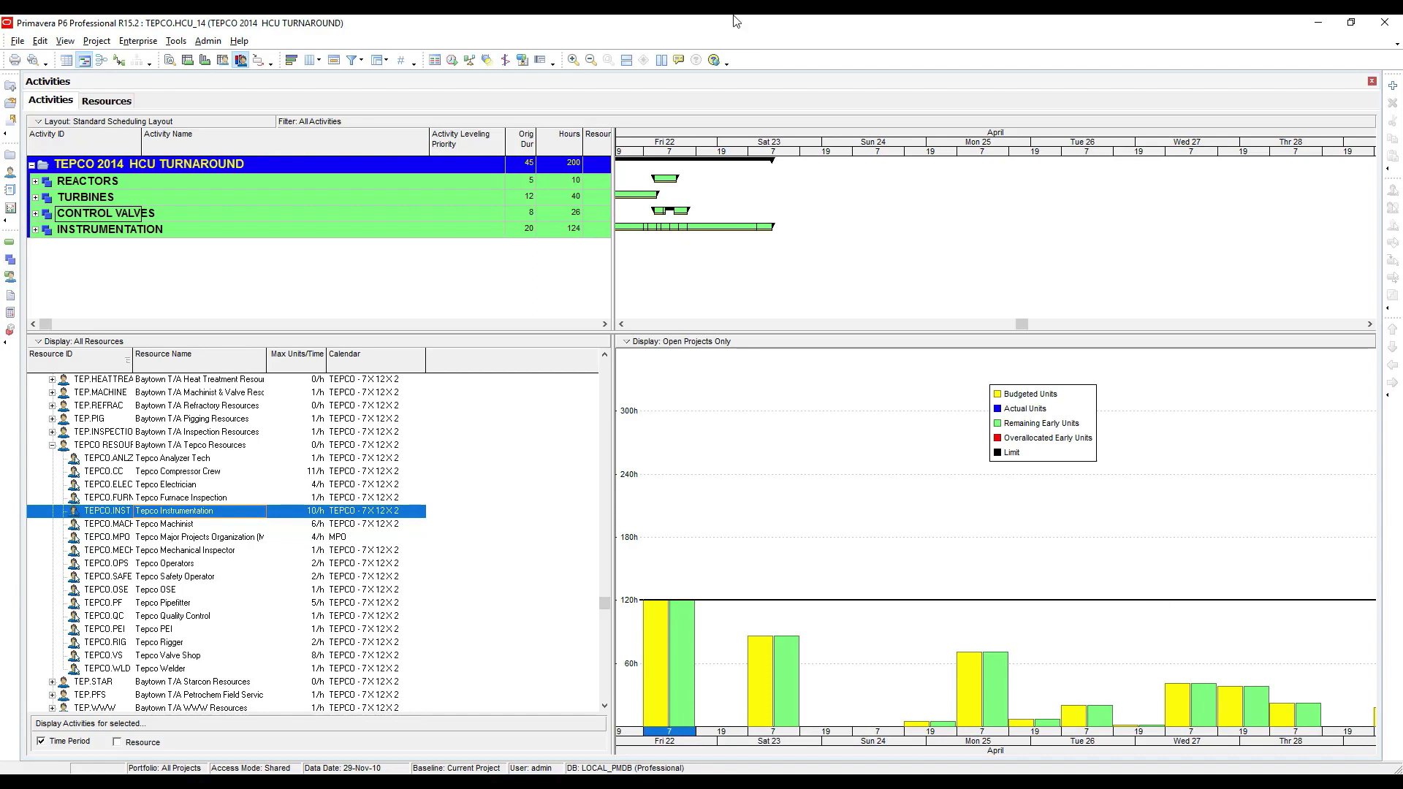
- Show the hourly overloads on Fri 22–Sun 24 and reopen User Preferences with the Hour interval
click(573, 60)
drag(657, 135, 826, 149)
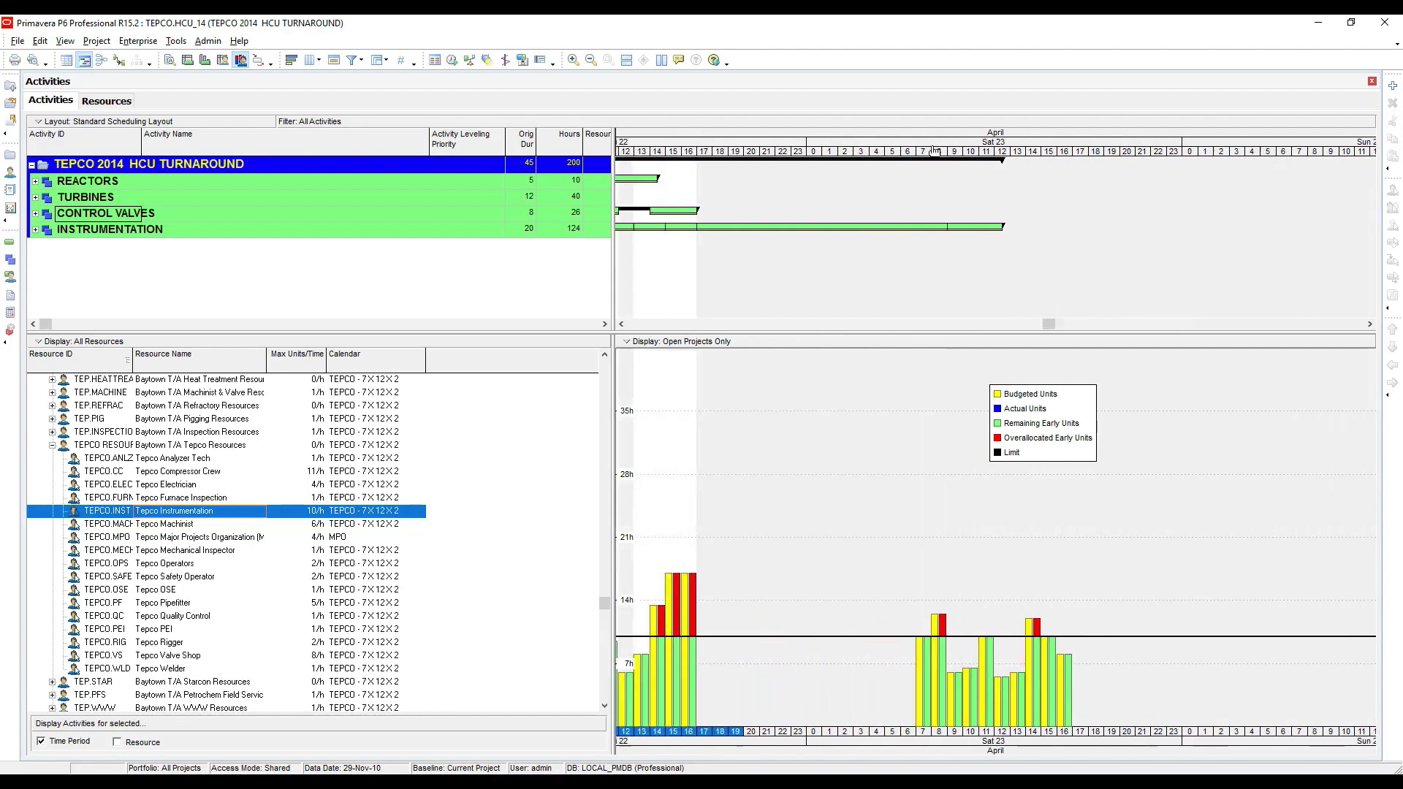
drag(690, 139, 1048, 150)
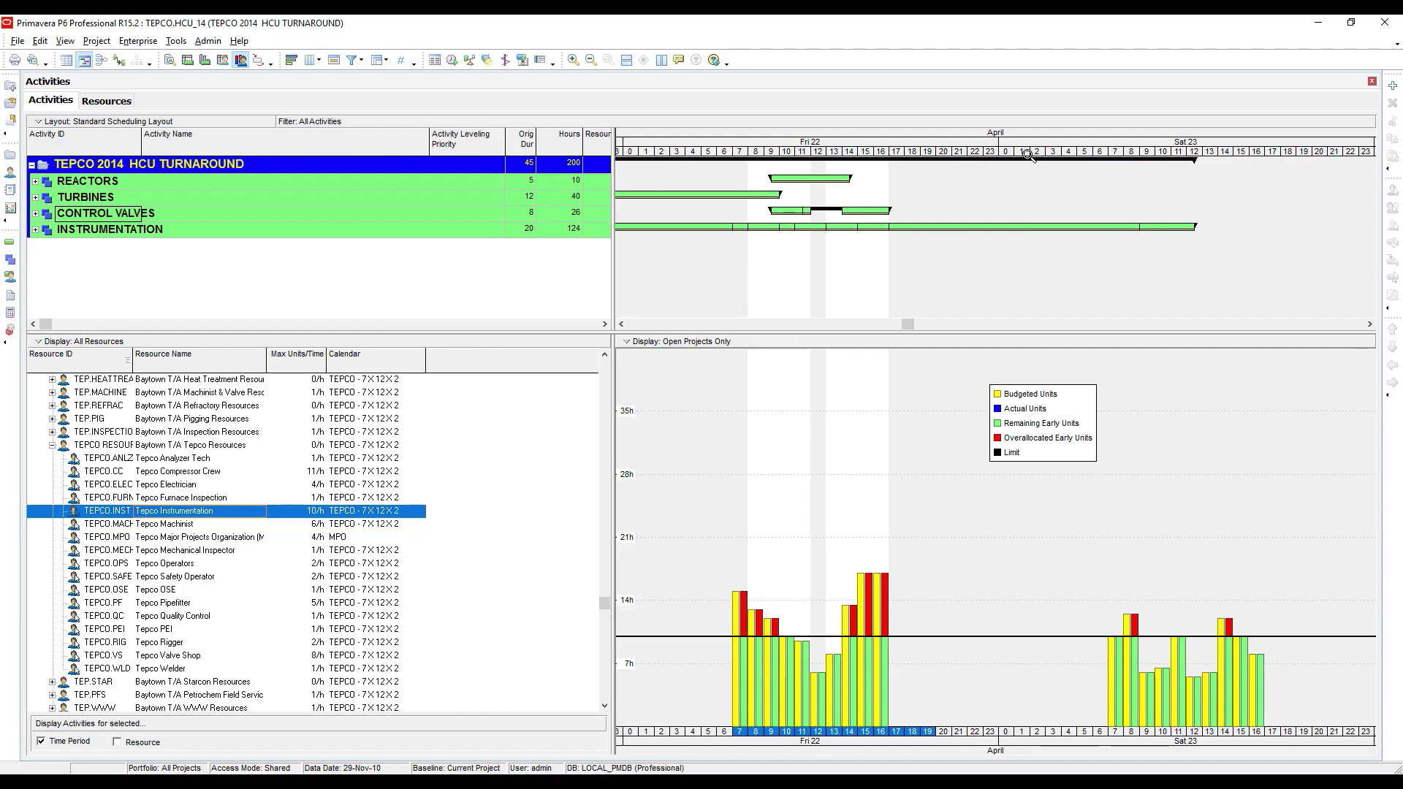
drag(1027, 155, 812, 153)
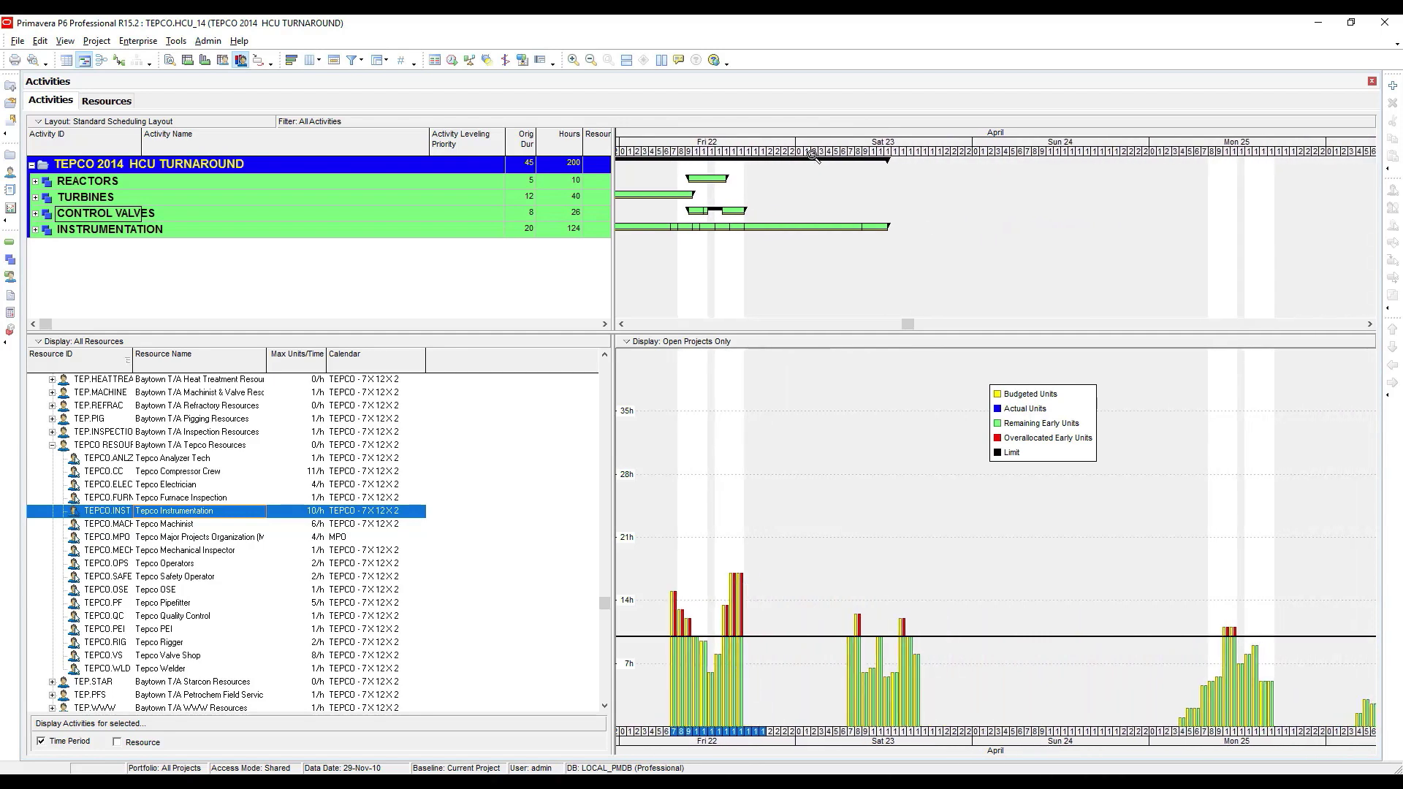
click(1150, 407)
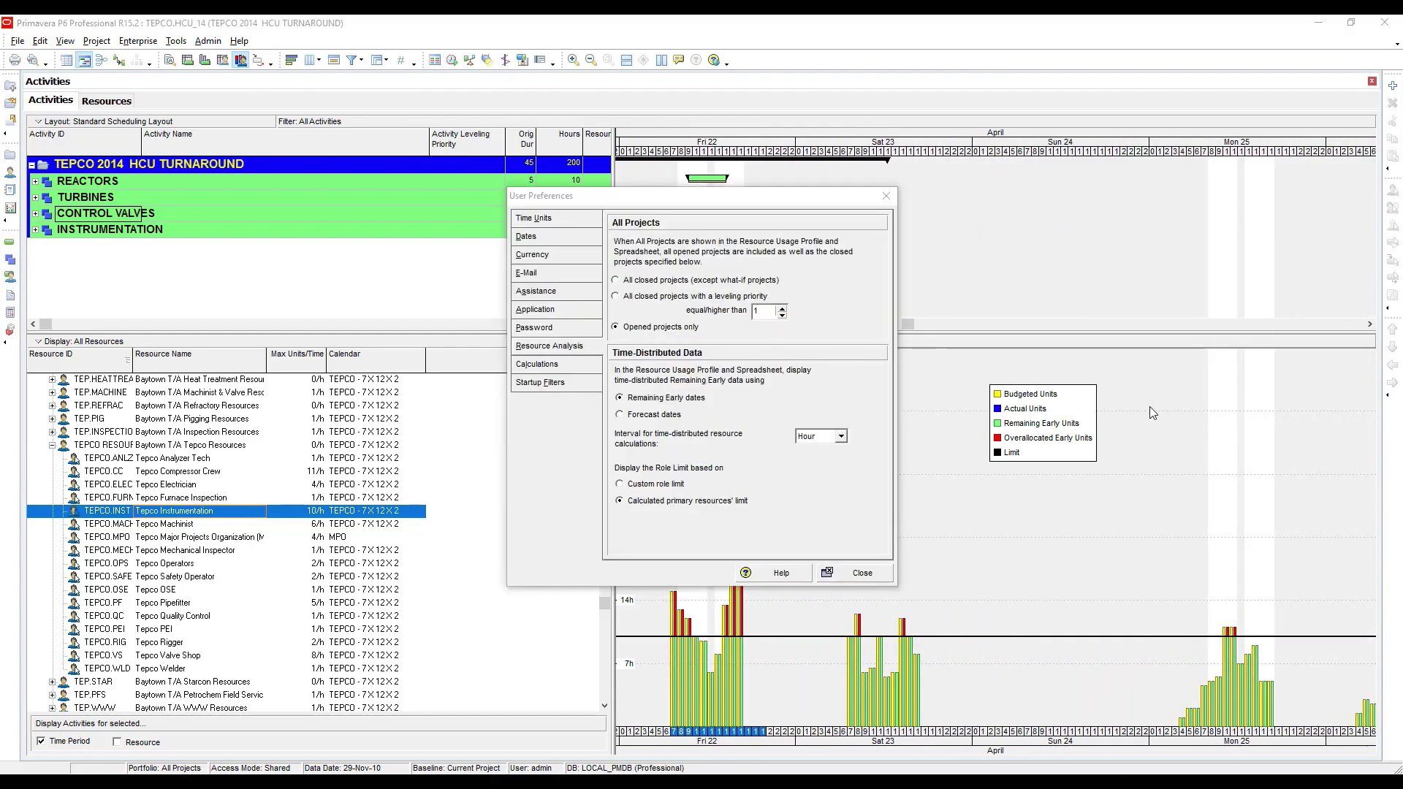